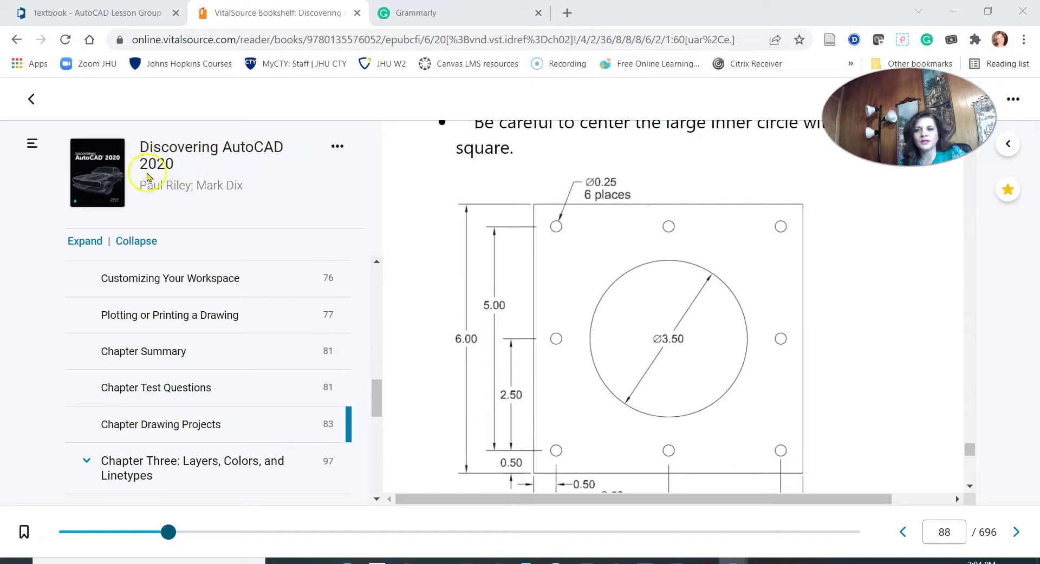
Scroll through the textbook's page 88 square plate drawing project in VitalSource Bookshelf
scroll(558, 277, down, 1)
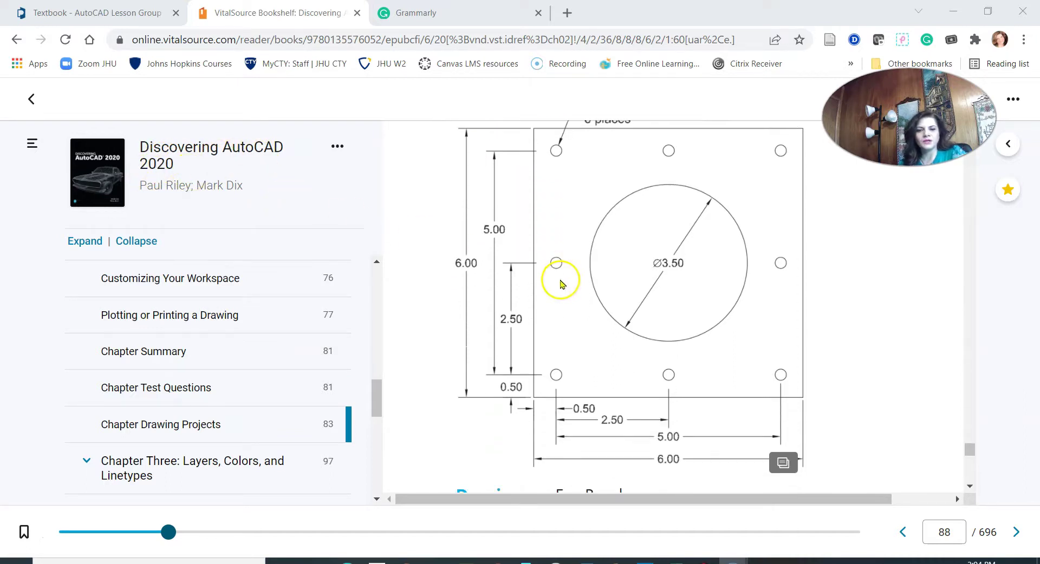
scroll(685, 295, up, 1)
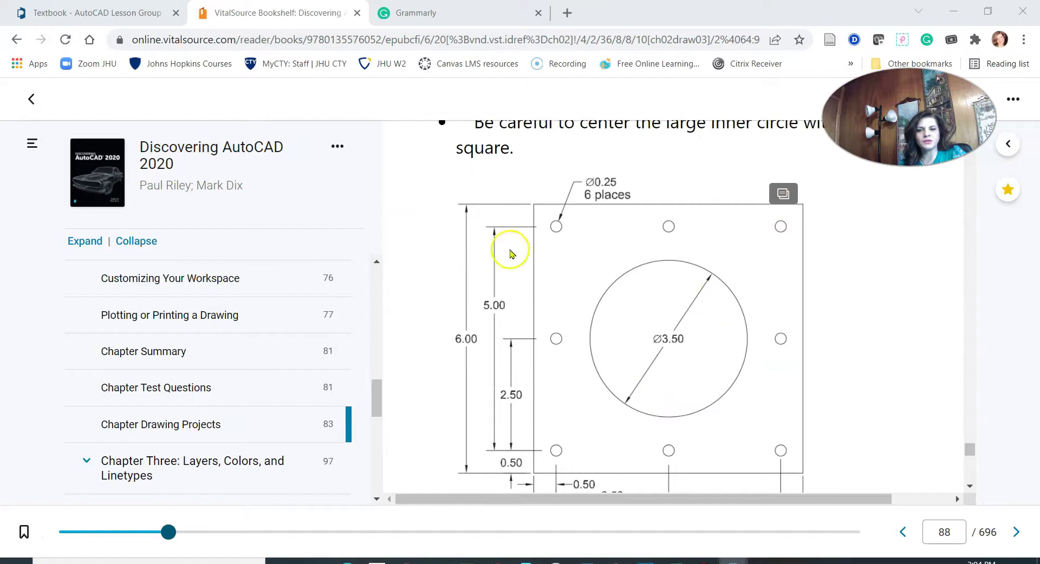
scroll(742, 377, down, 1)
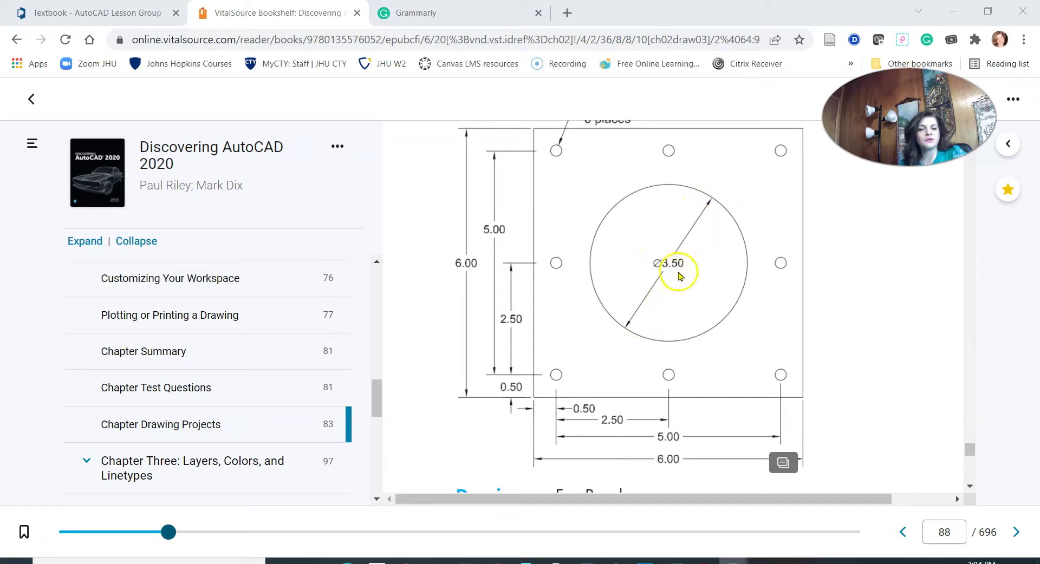
scroll(672, 271, up, 1)
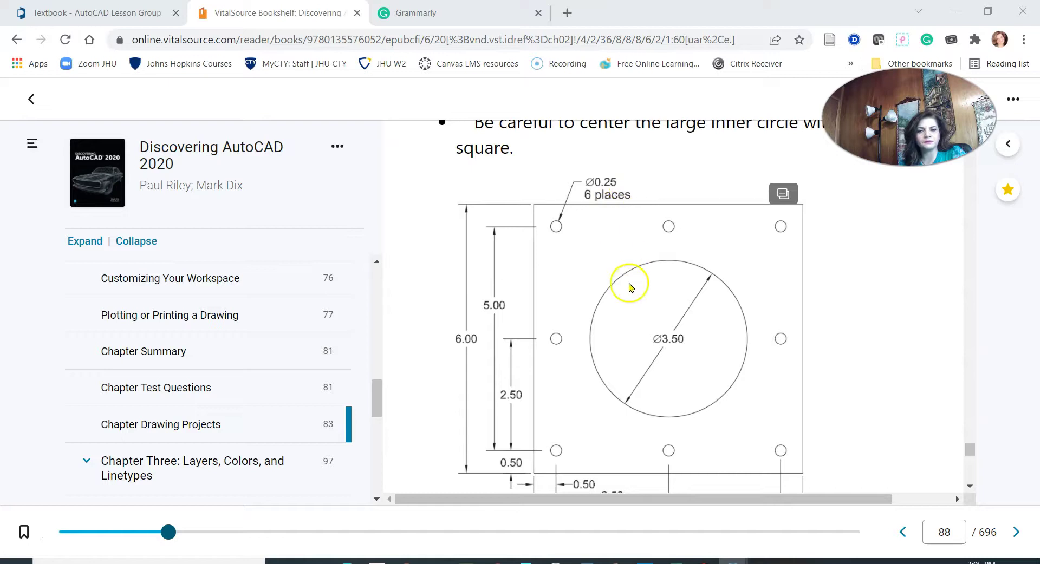
scroll(629, 285, down, 1)
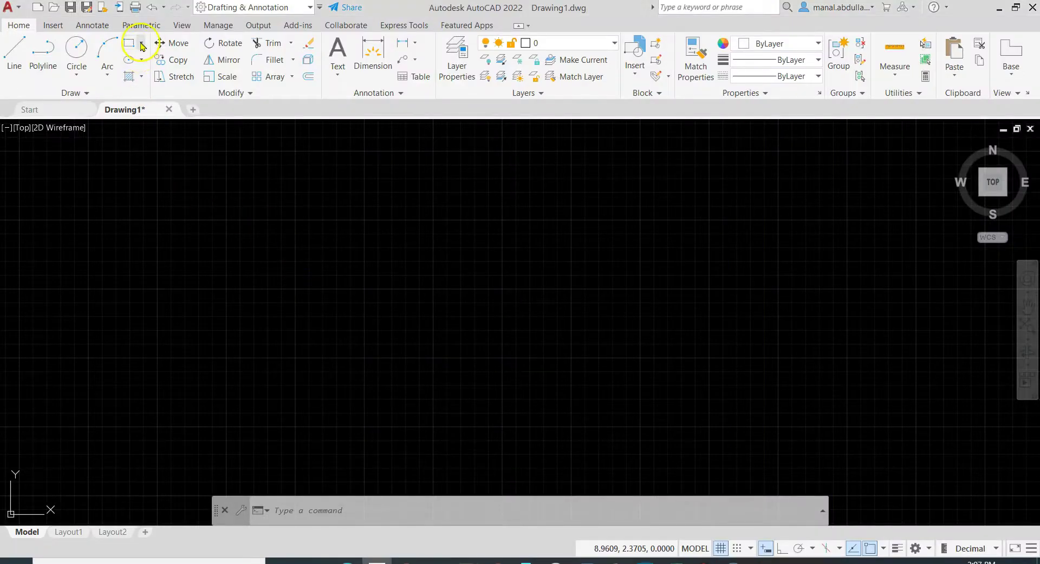
Draw a 6 by 6 rectangle from corner 0,0 and centre it in the view
click(142, 45)
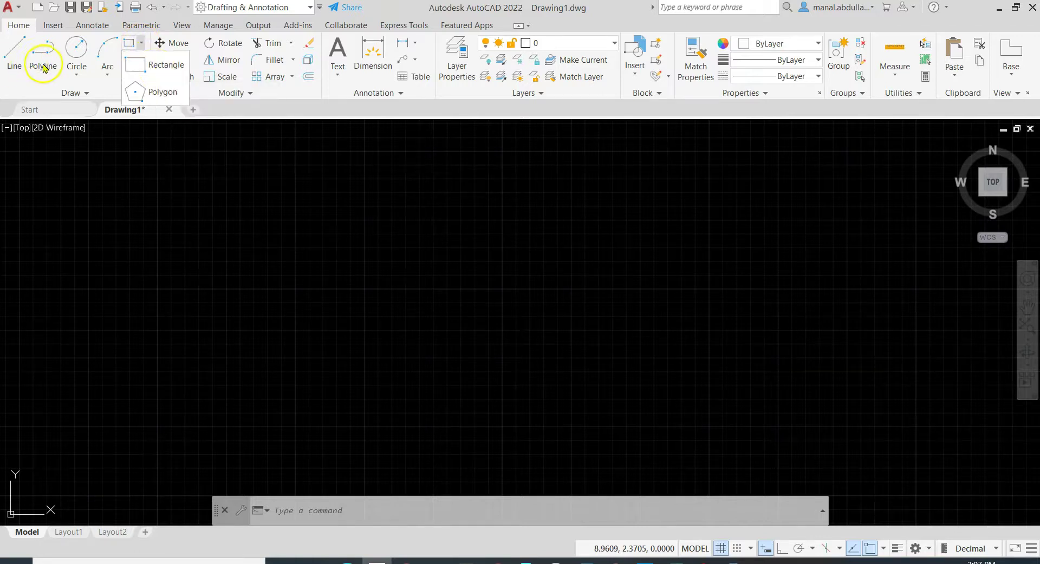
click(164, 67)
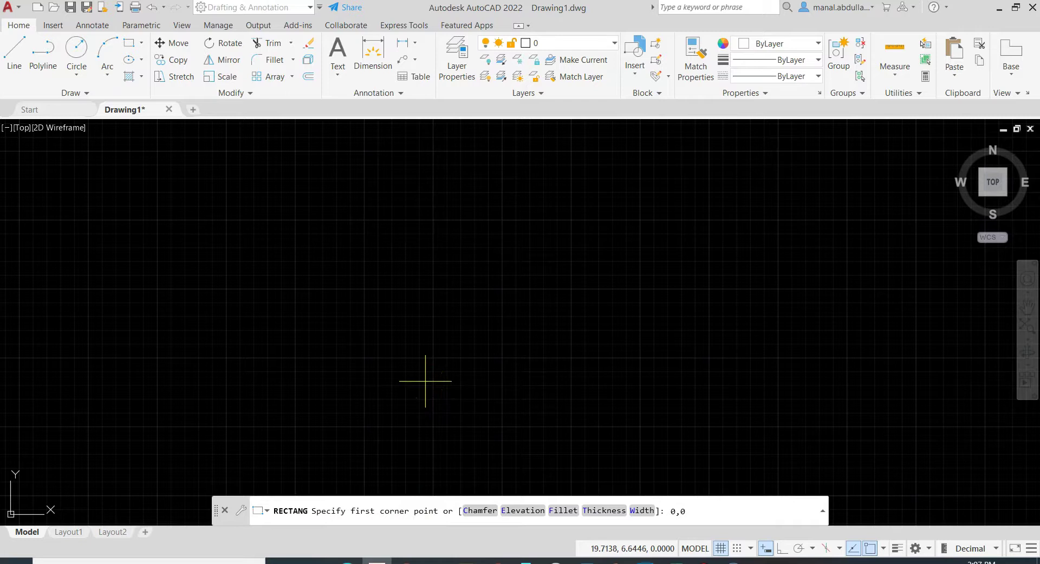
text(0,0)
key(Return)
scroll(244, 260, down, 4)
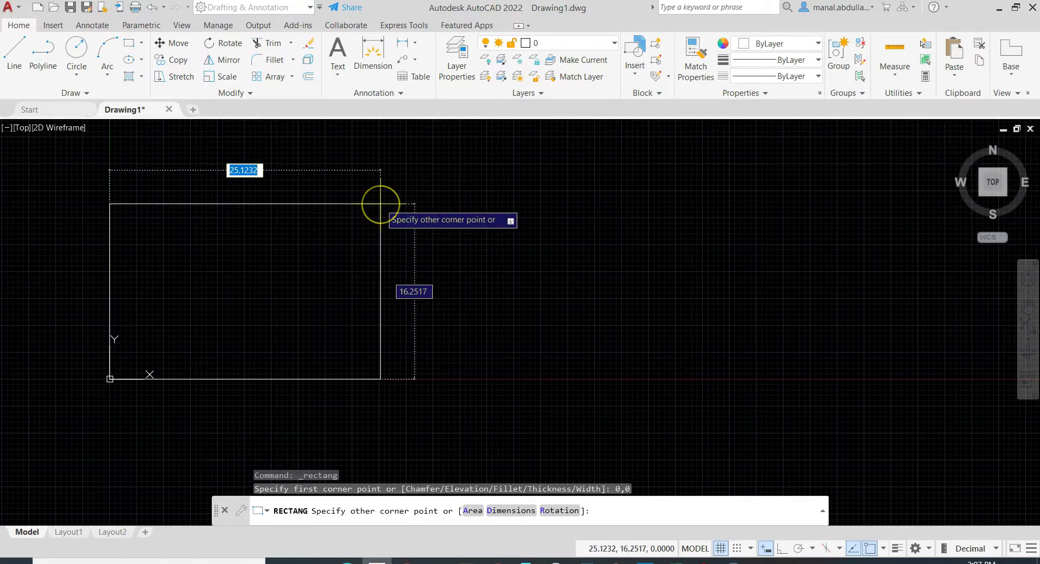
text(6)
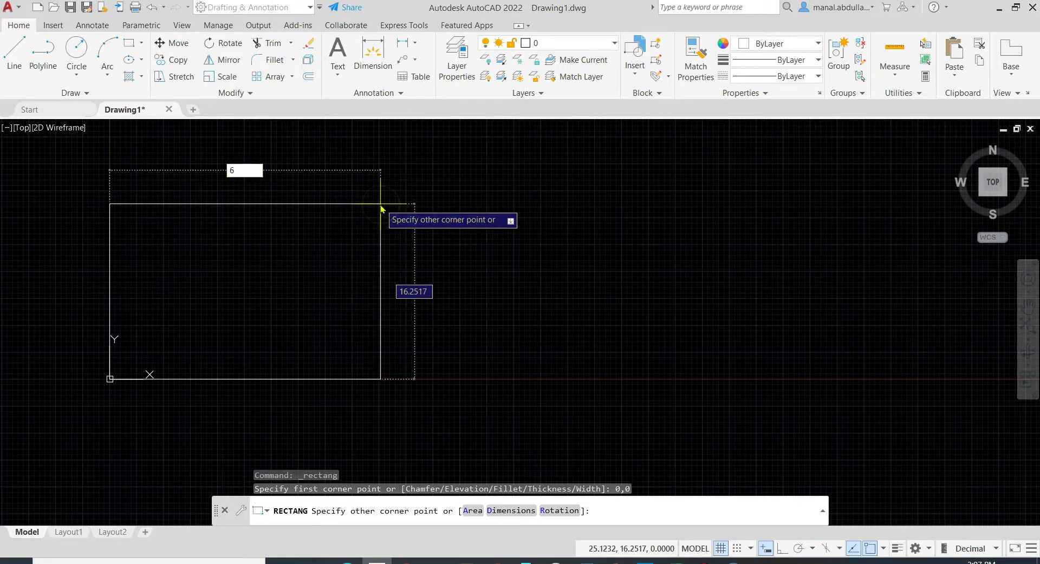
key(Tab)
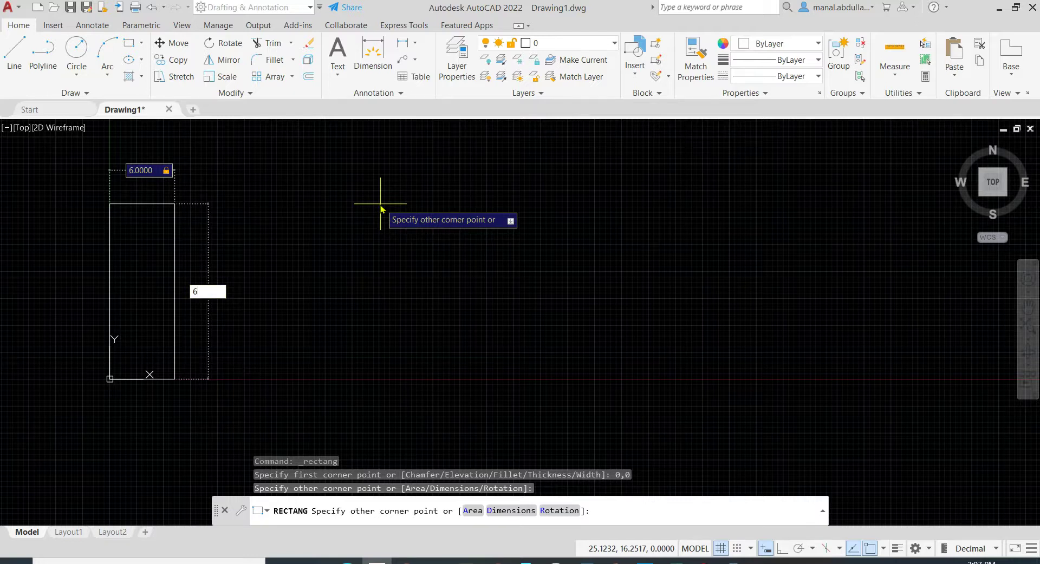
text(6)
key(Return)
scroll(209, 328, up, 4)
middle_drag(181, 342, 630, 287)
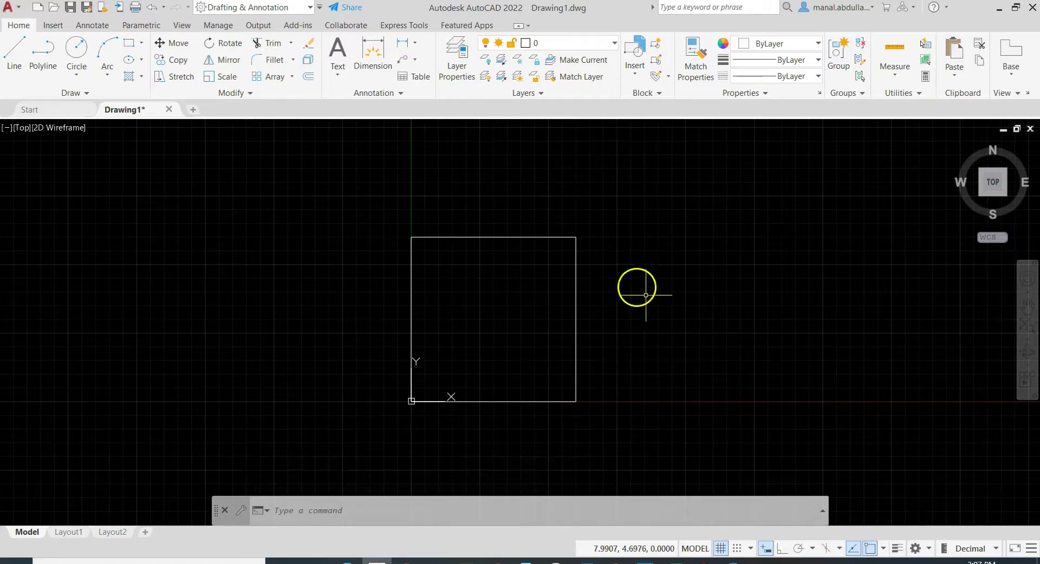
click(893, 76)
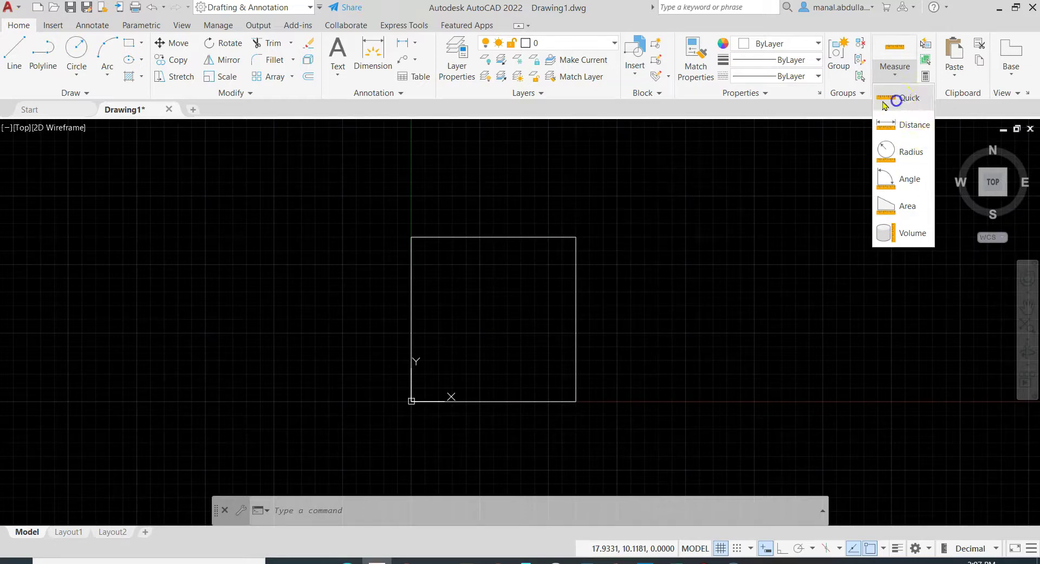
click(897, 100)
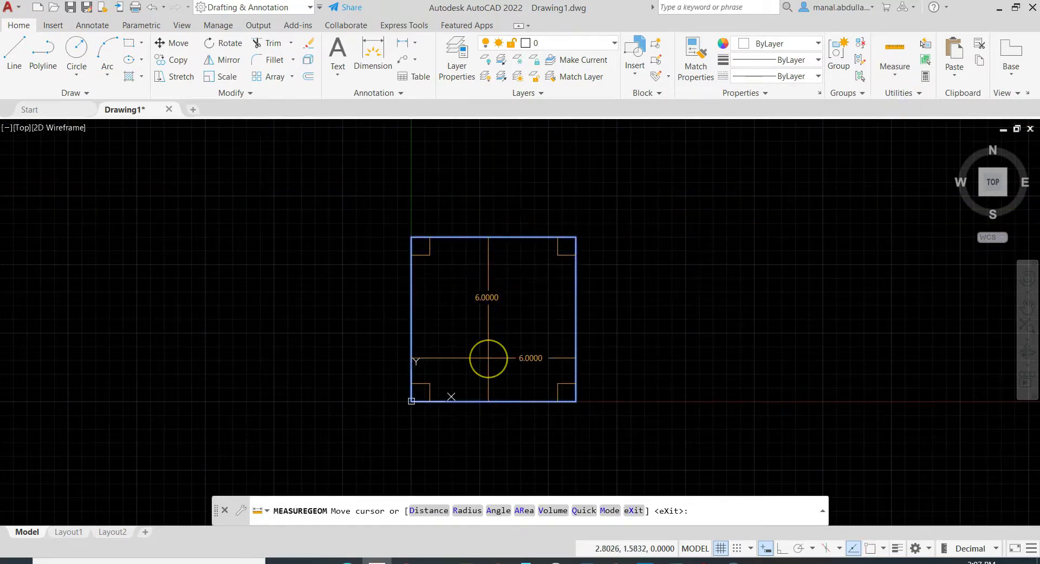
key(Escape)
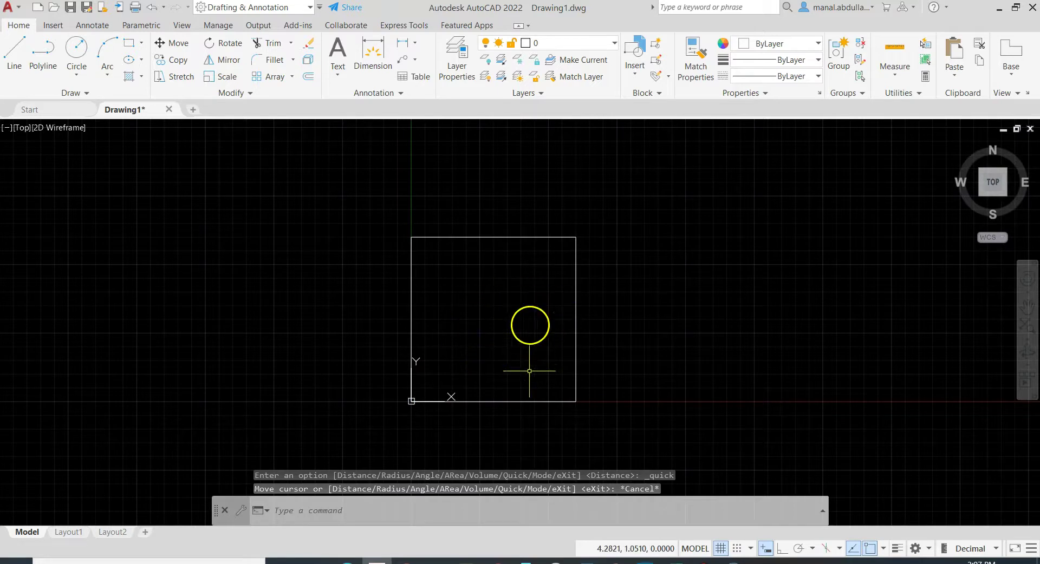
scroll(529, 325, up, 2)
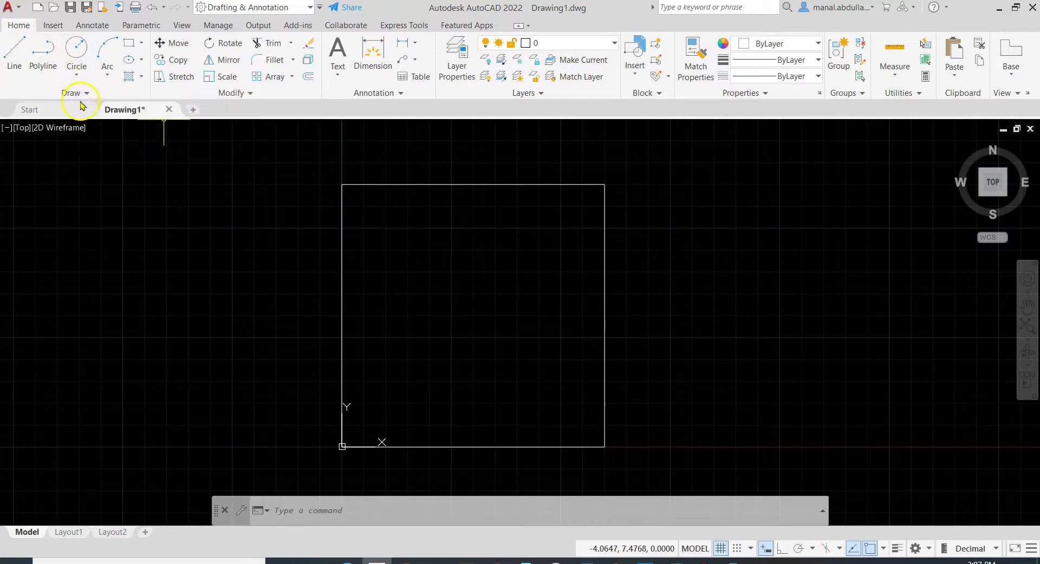
Cancel the first circle attempt and enable the Geometric Center object snap
click(76, 79)
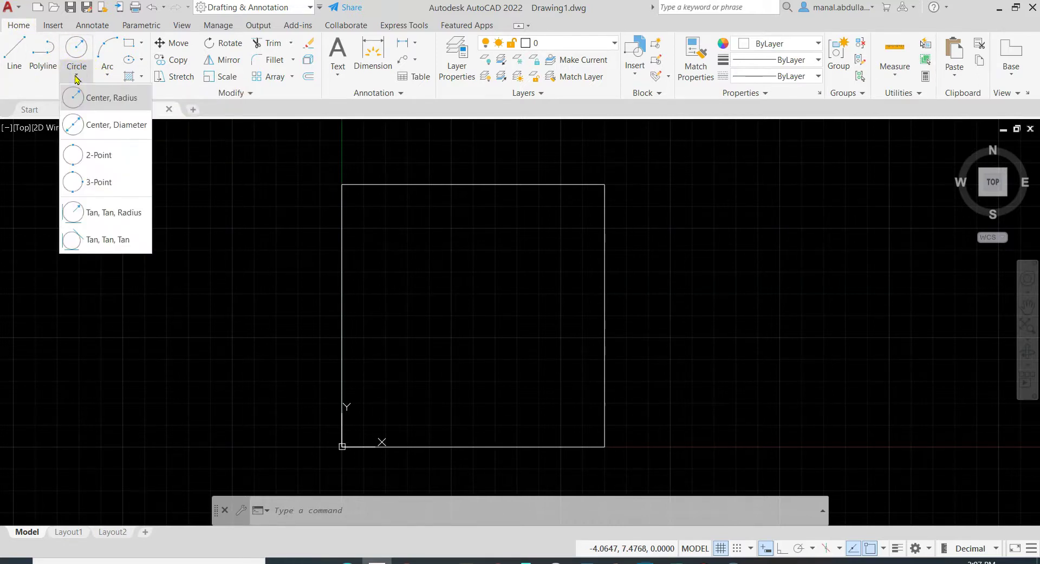
click(103, 130)
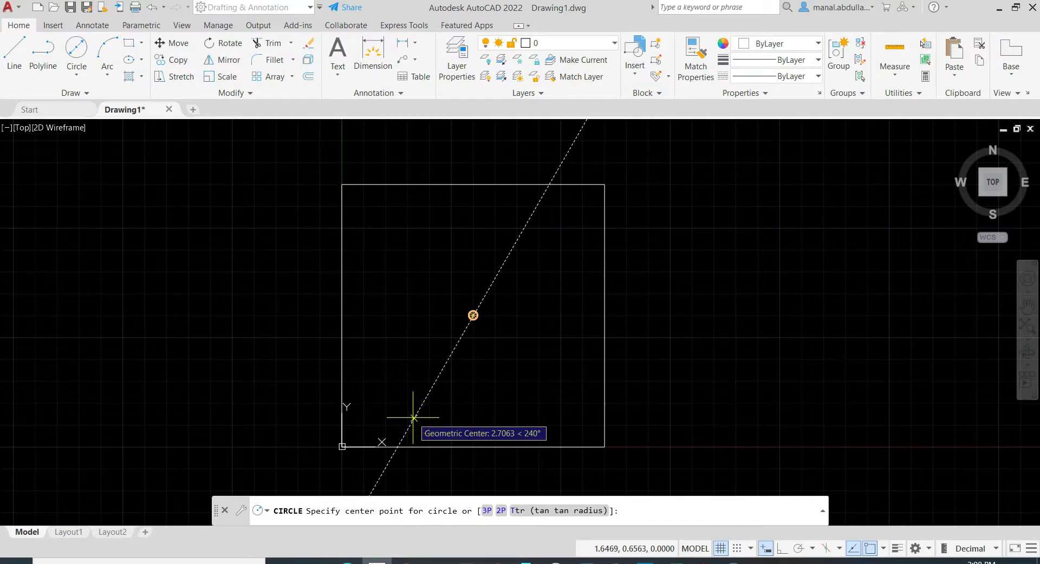
key(Escape)
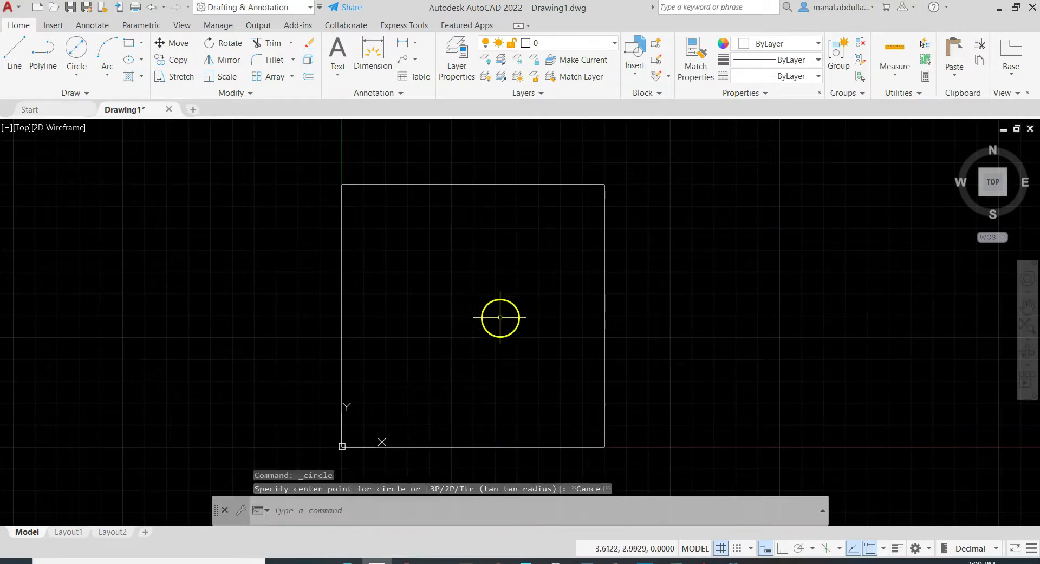
click(884, 548)
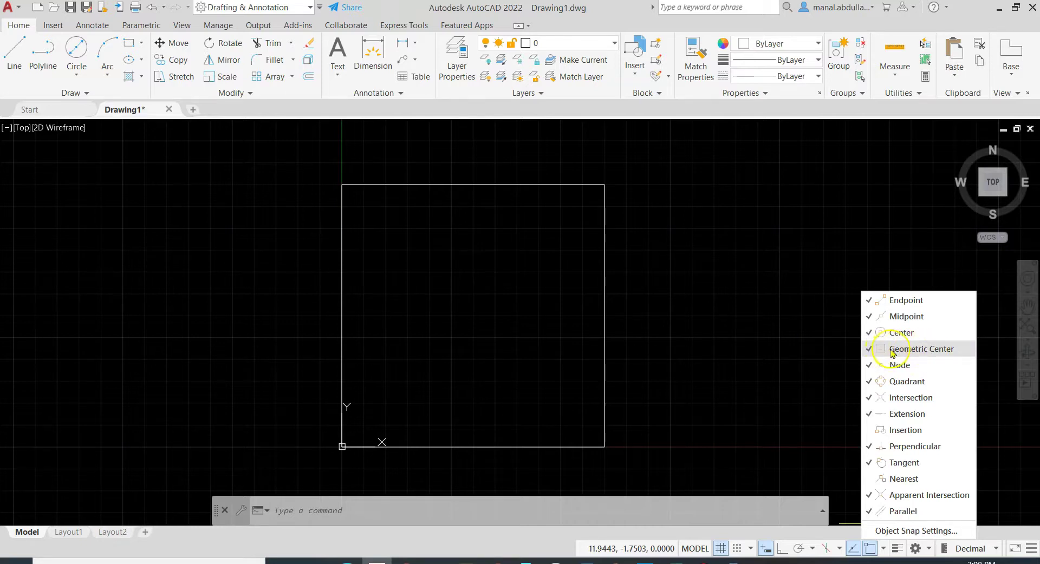
click(531, 325)
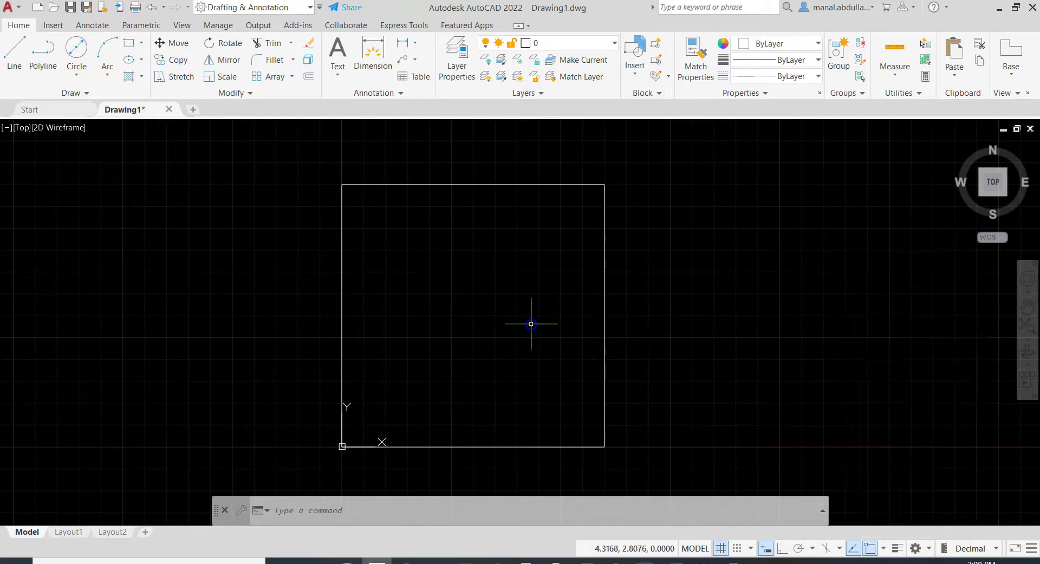
Draw a 3.5-diameter circle centred on the square's geometric centre at 3,3
click(76, 75)
click(88, 124)
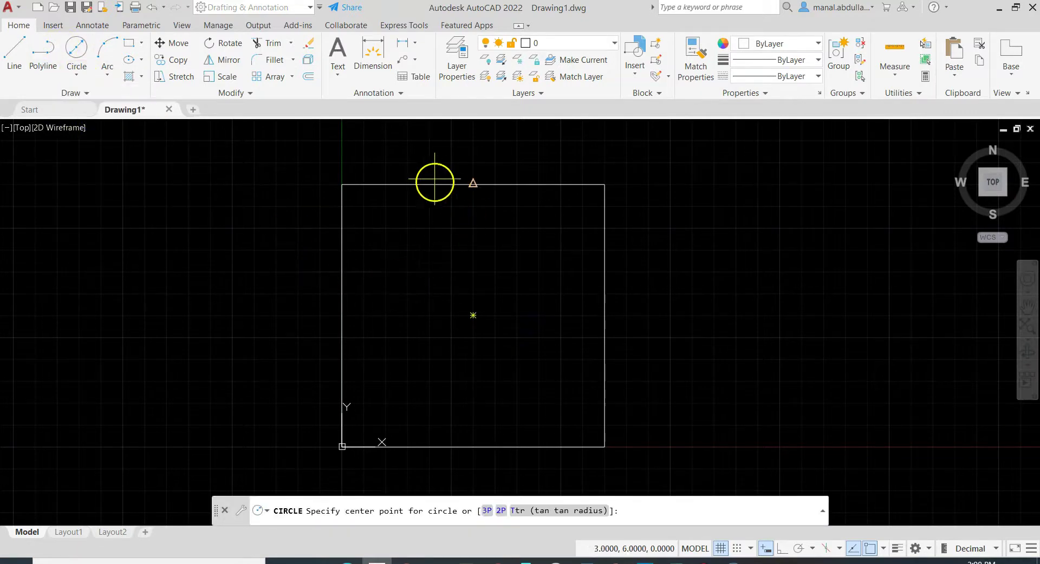
click(473, 315)
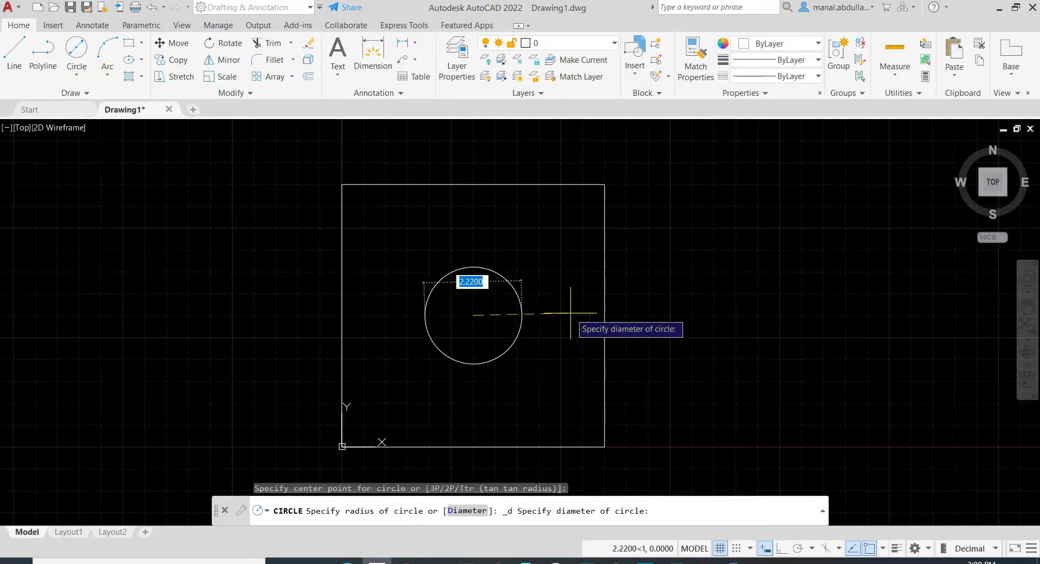
key(Return)
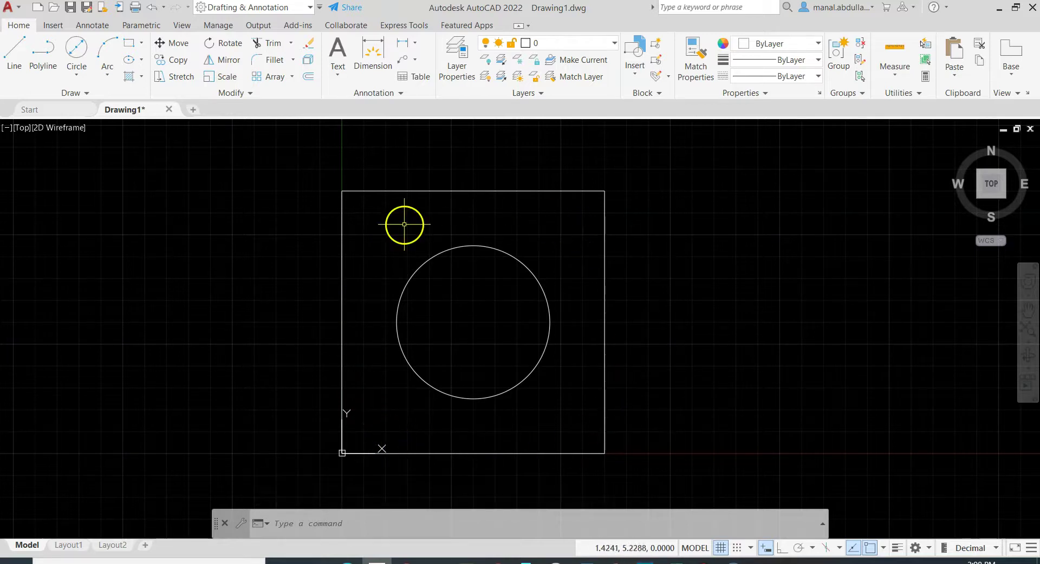
Begin a Center, Diameter circle at 0.5,.5, then check the textbook's hole locations
click(77, 76)
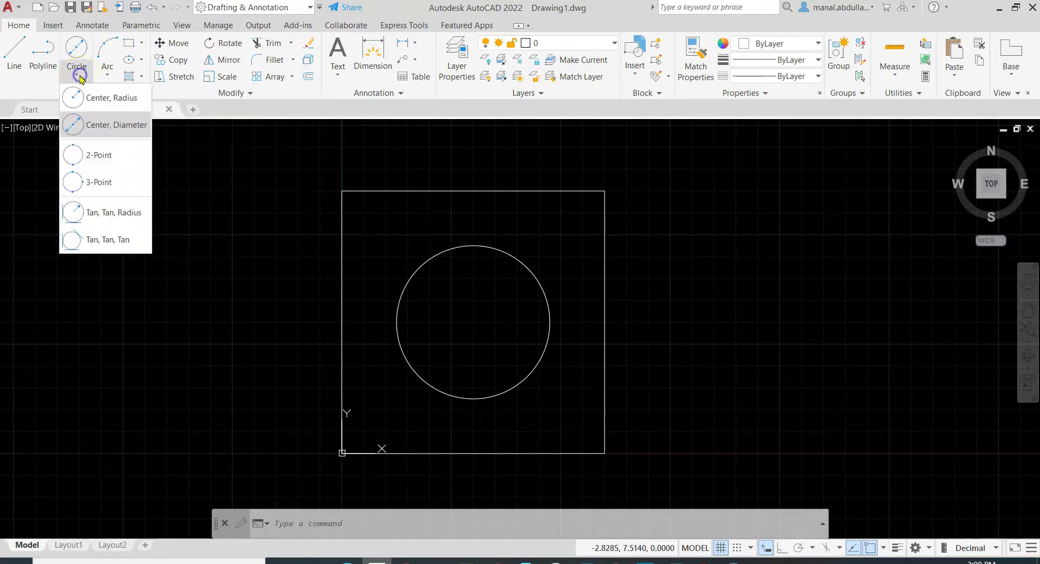
click(101, 134)
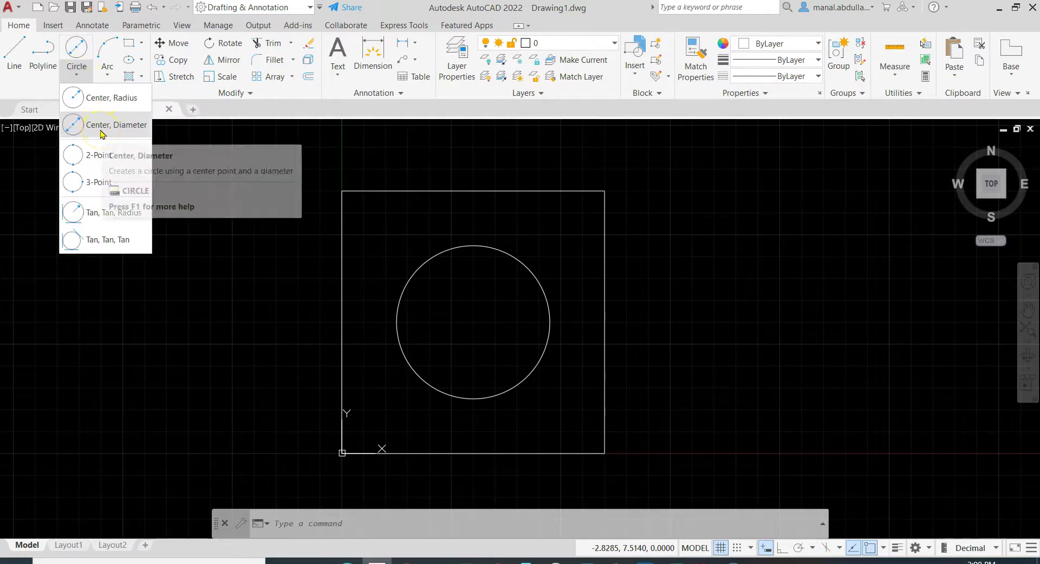
click(101, 134)
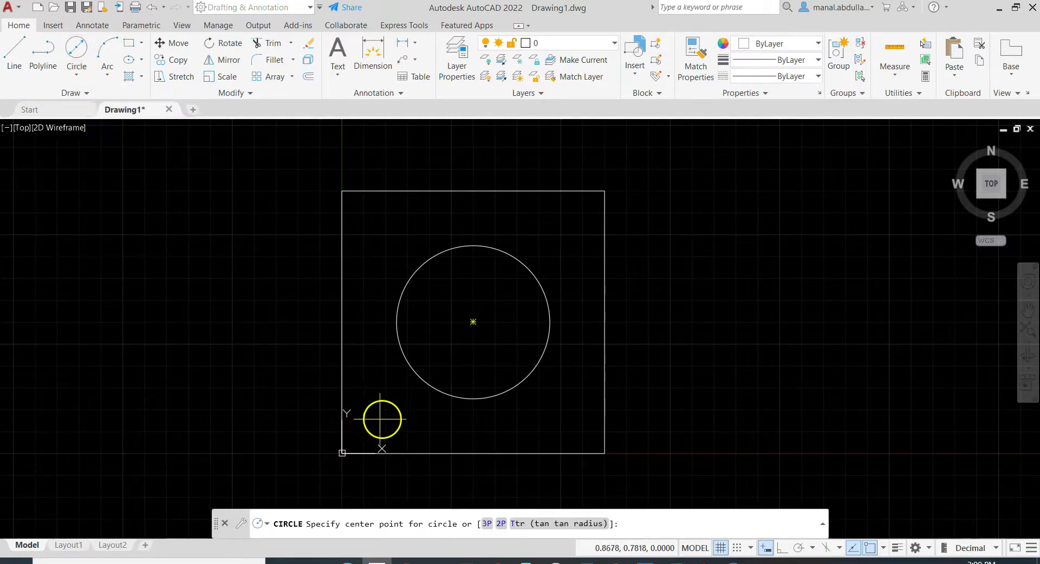
click(354, 533)
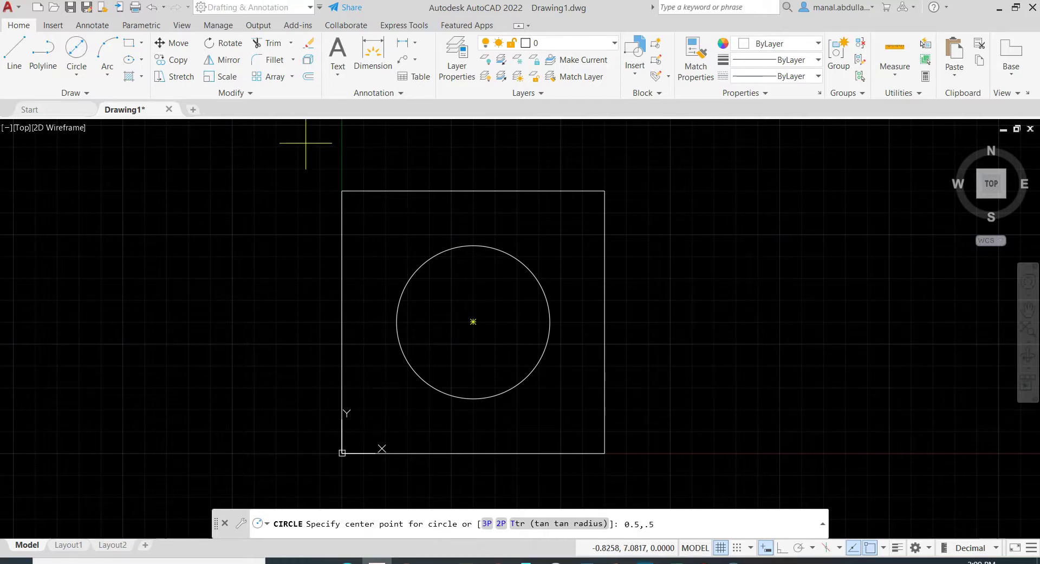
key(alt+Tab)
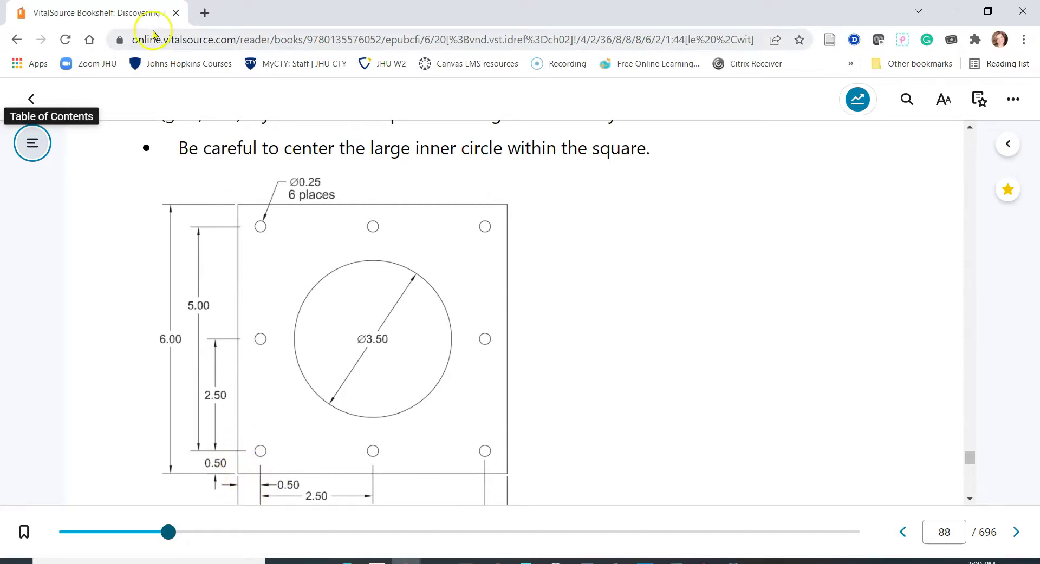
Return to the AutoCAD drawing with the pending circle
key(alt+Tab)
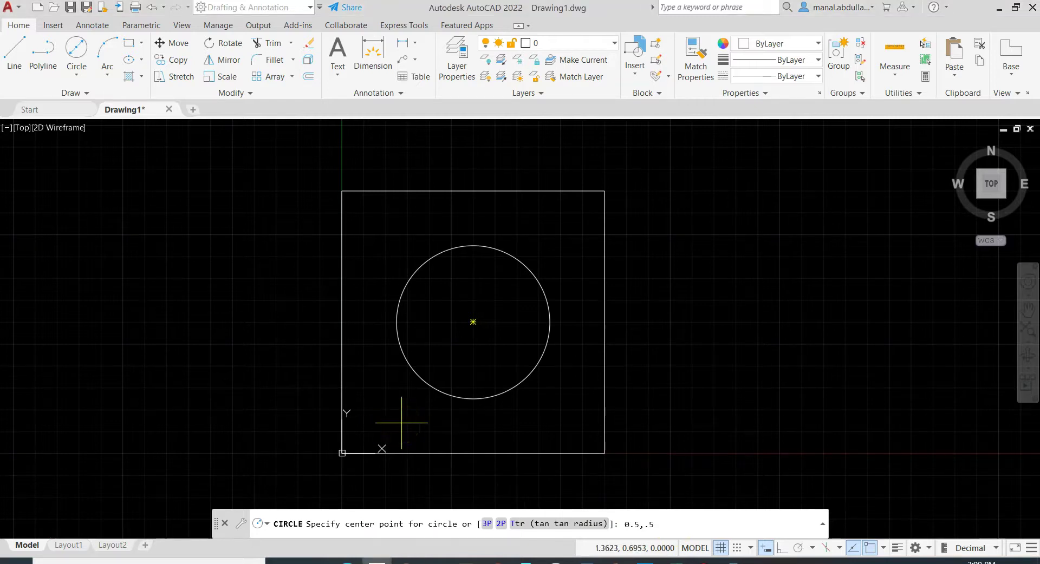
Finish the corner hole as a 0.25-diameter circle centred at 0.5,0.5
key(Return)
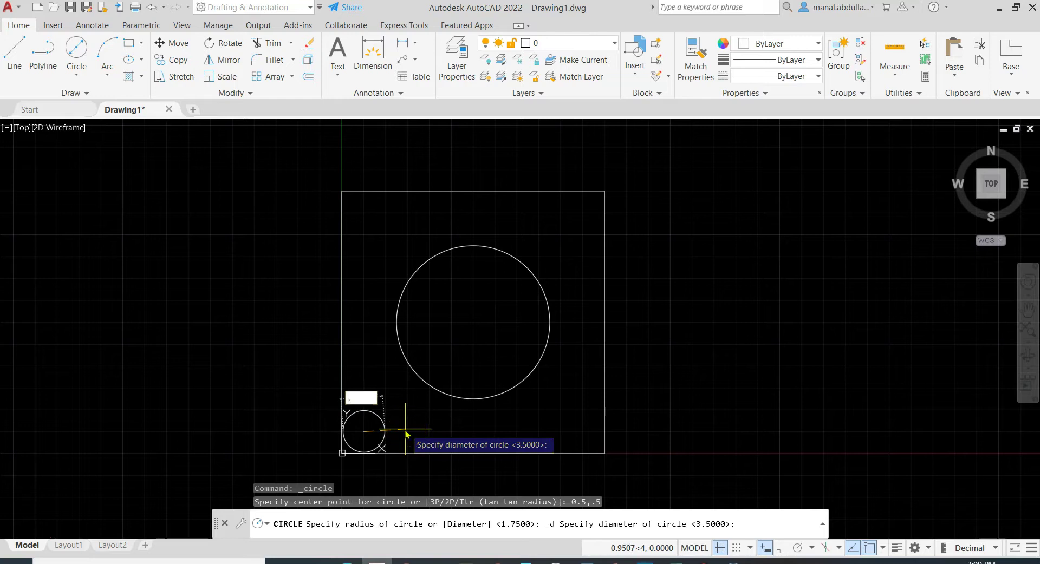
text(.25)
key(Return)
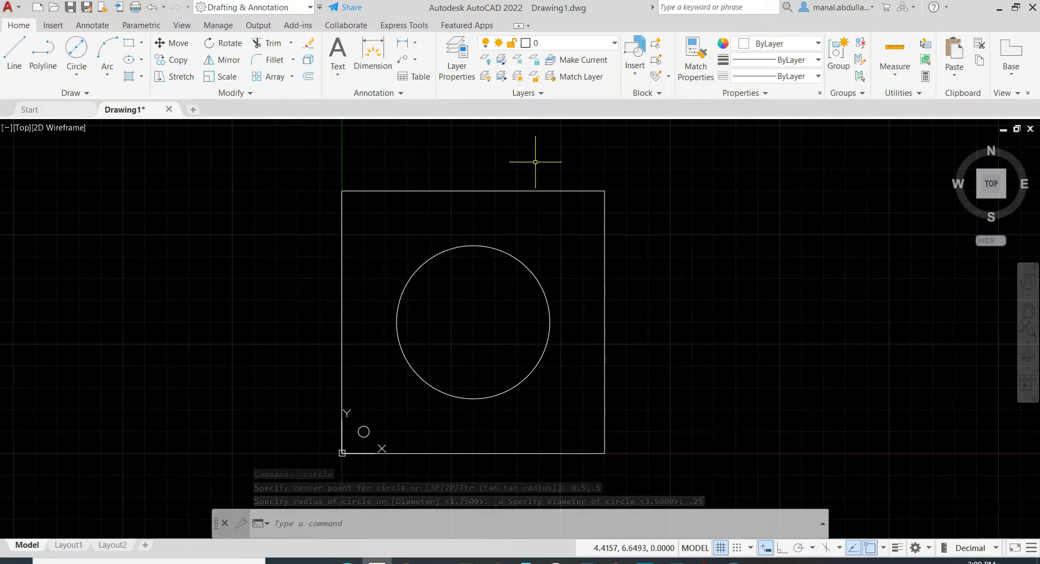
middle_drag(487, 423, 461, 380)
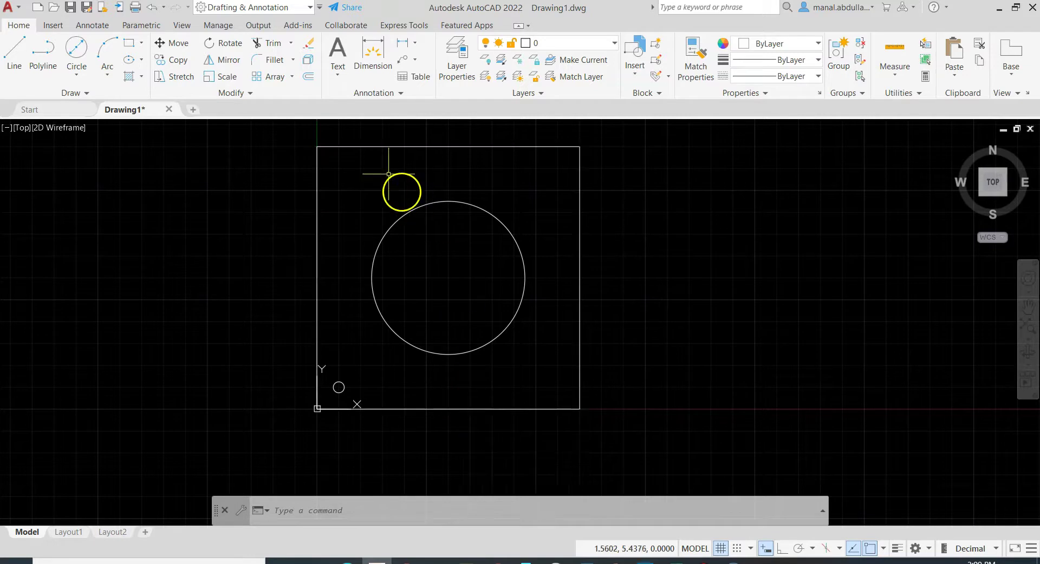
Start copying the small corner hole with its centre at 0.5,0.5 as base point
click(178, 61)
scroll(346, 378, up, 2)
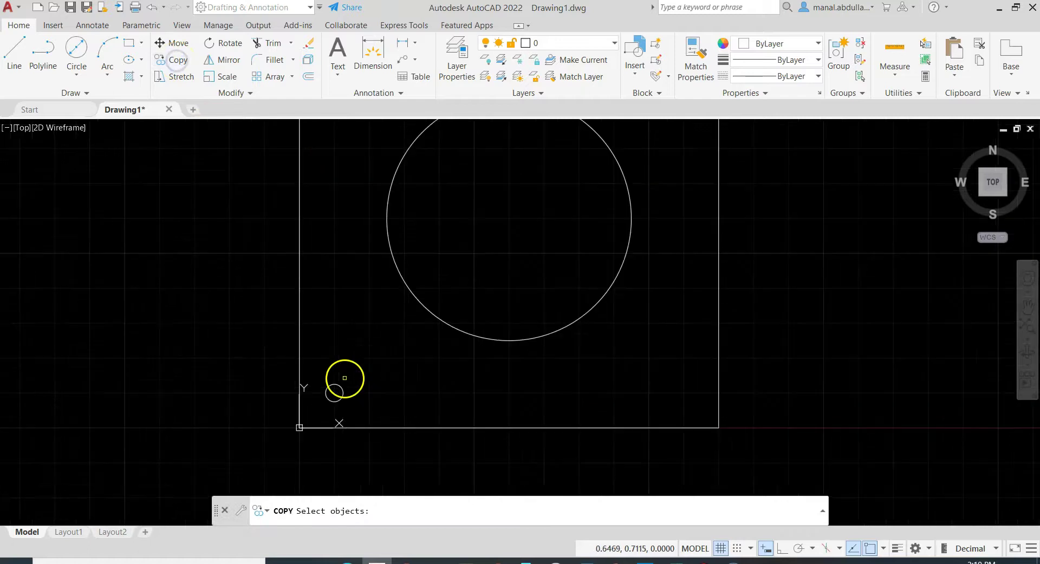
click(177, 59)
scroll(342, 453, up, 4)
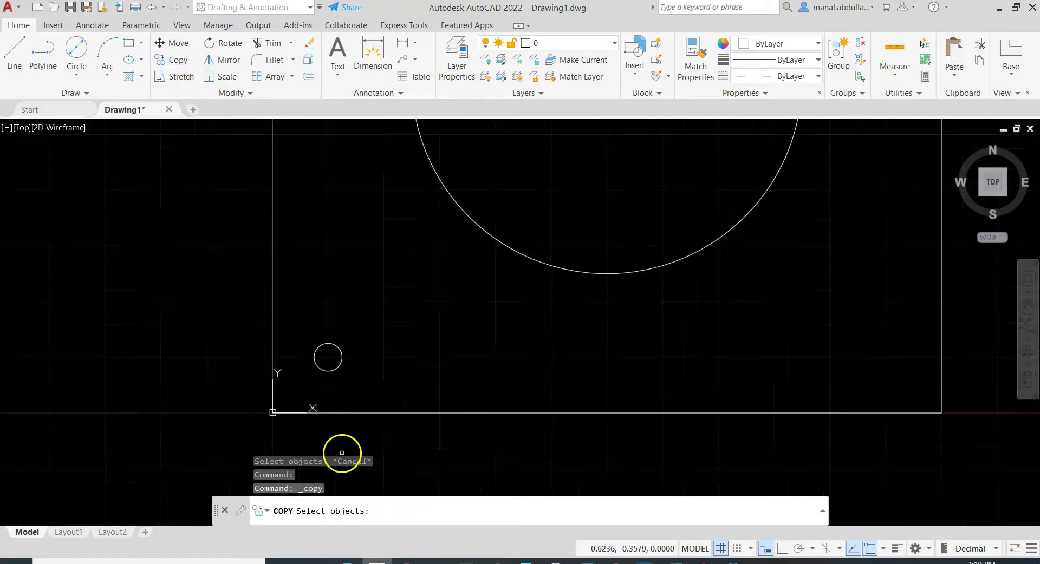
click(339, 305)
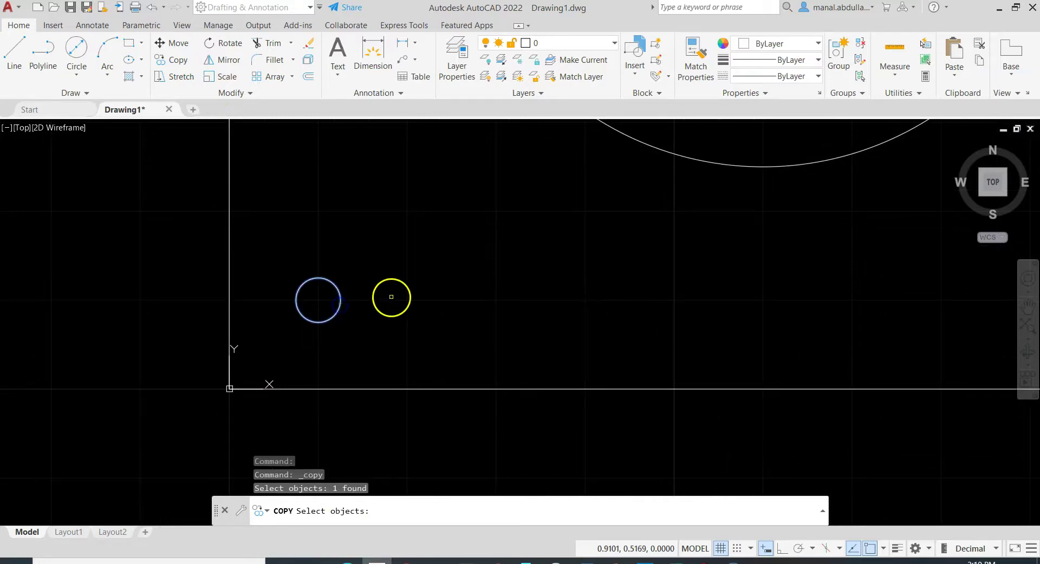
key(Return)
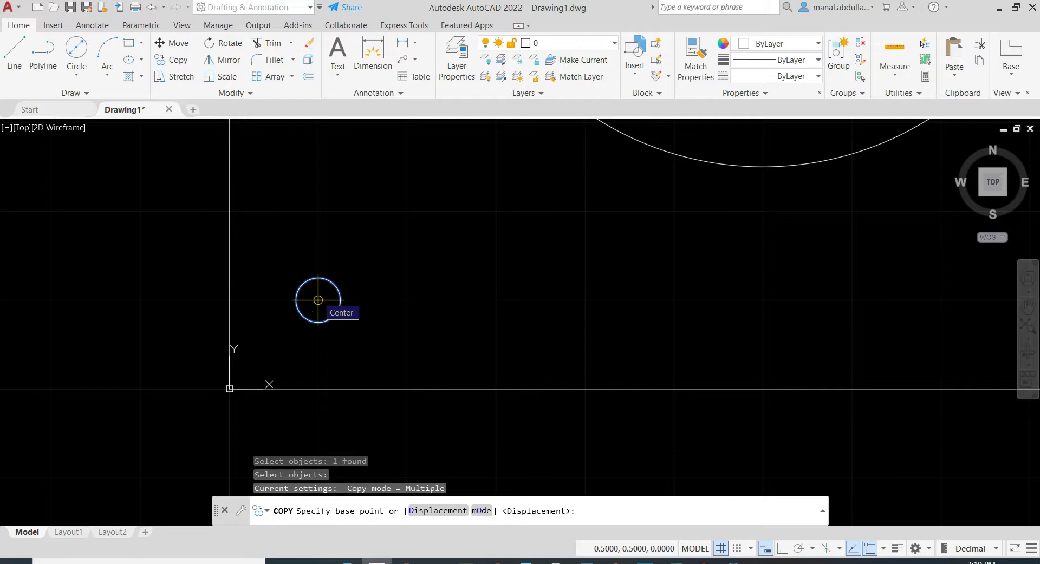
click(882, 550)
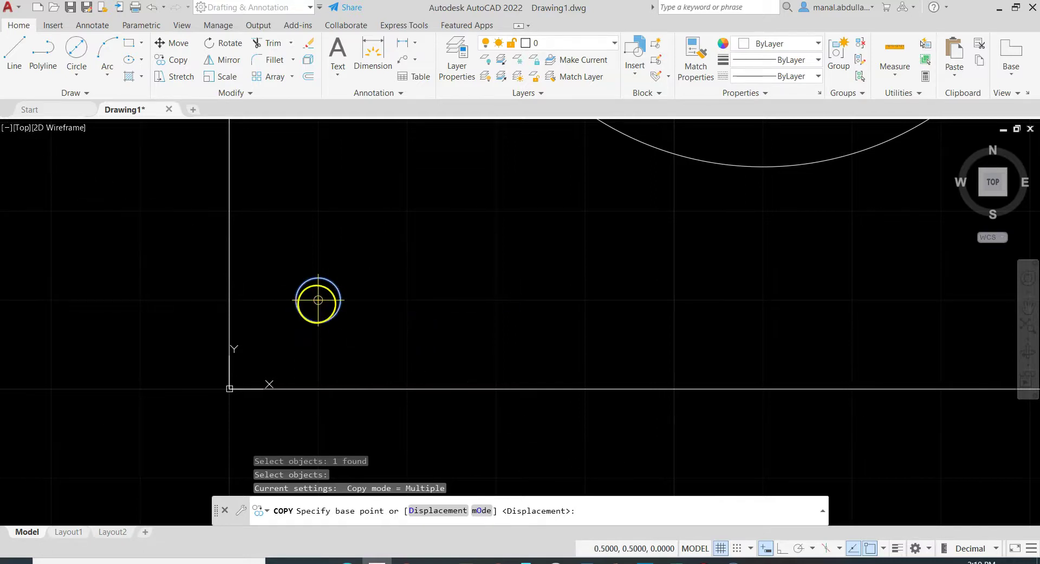
click(318, 300)
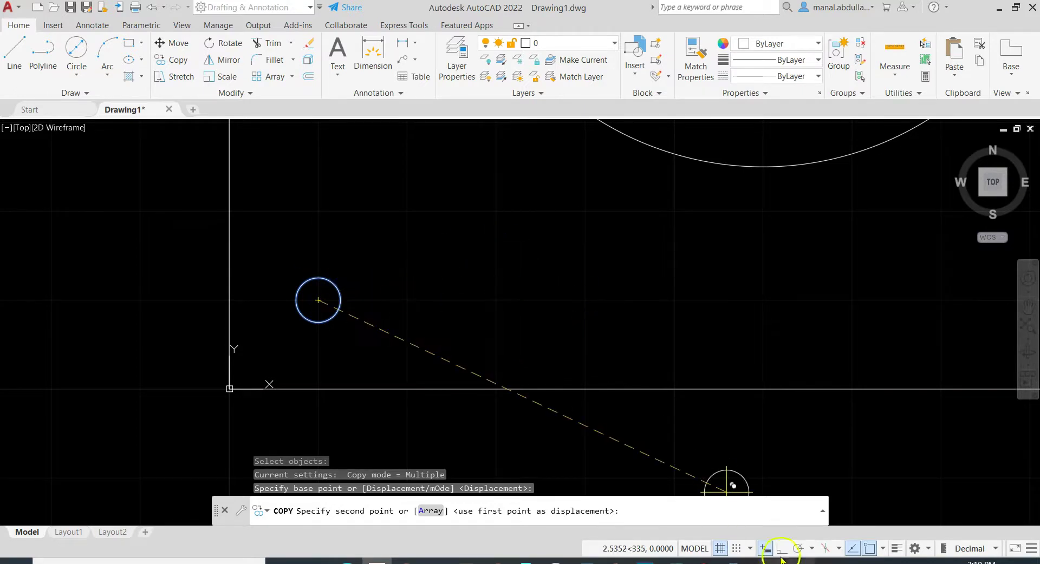
Turn on polar tracking with 90° increments (90,180,270,360)
click(797, 549)
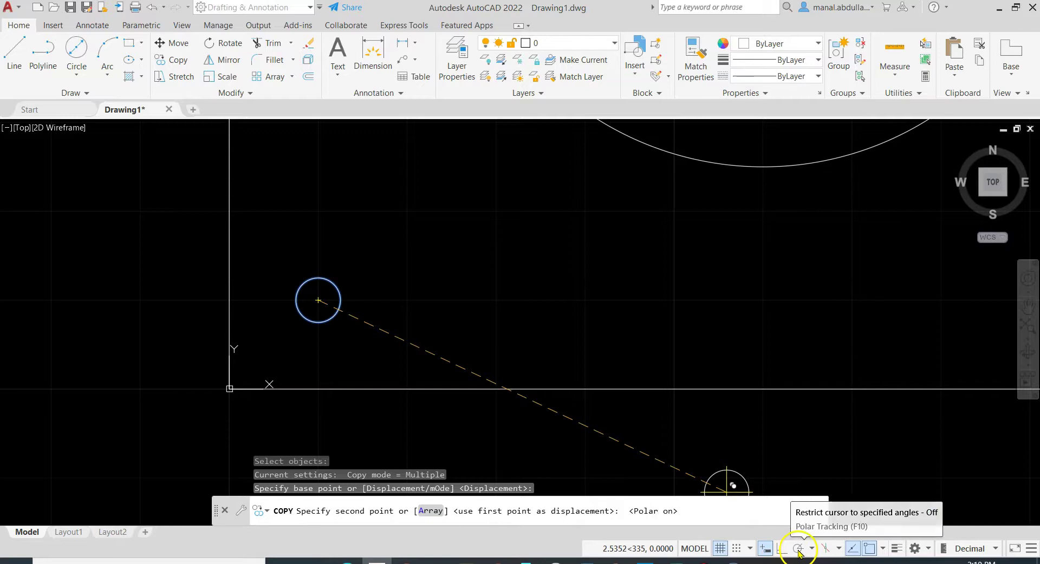
click(812, 549)
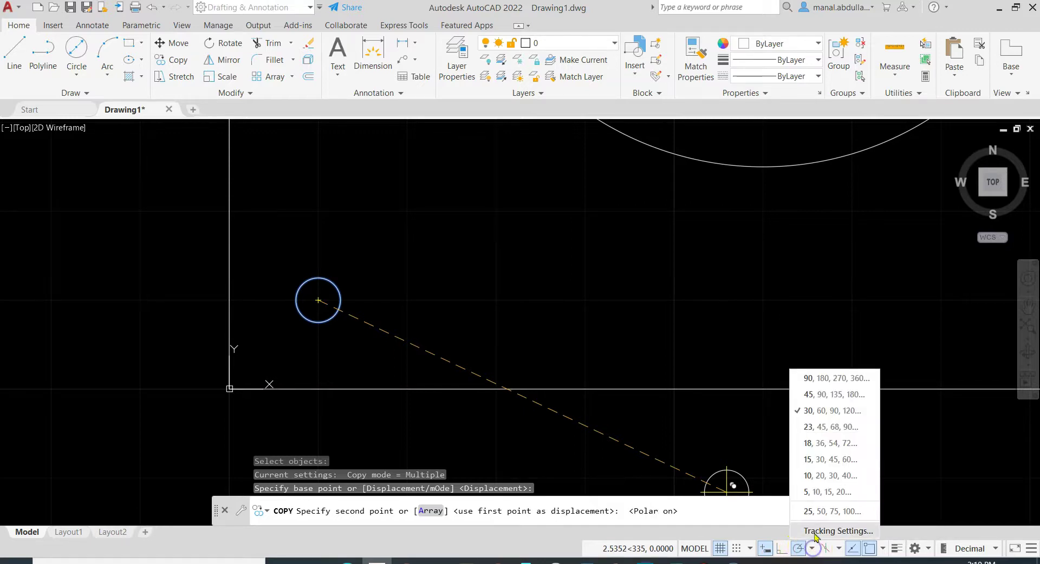
click(796, 384)
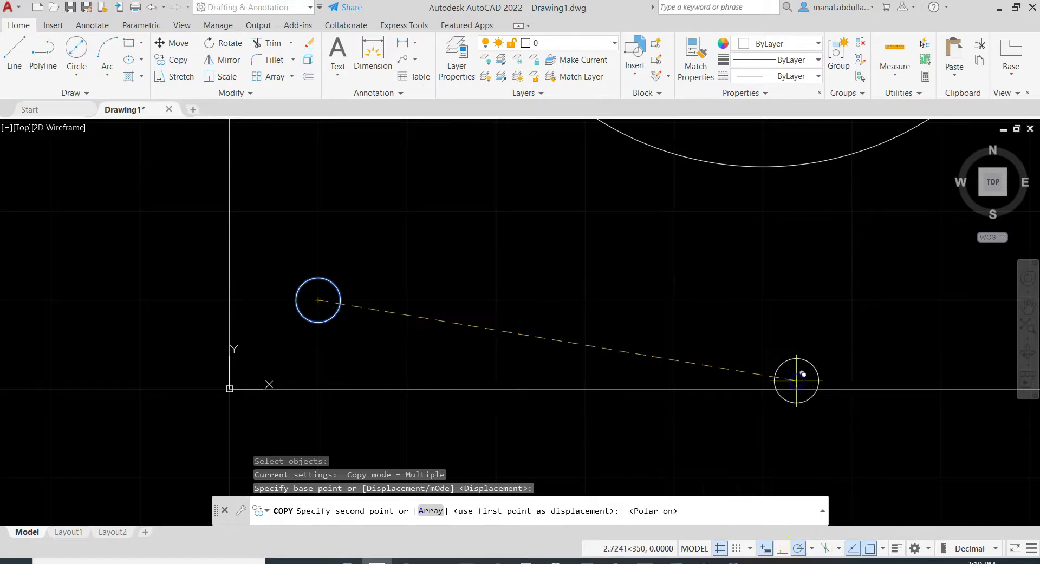
click(812, 549)
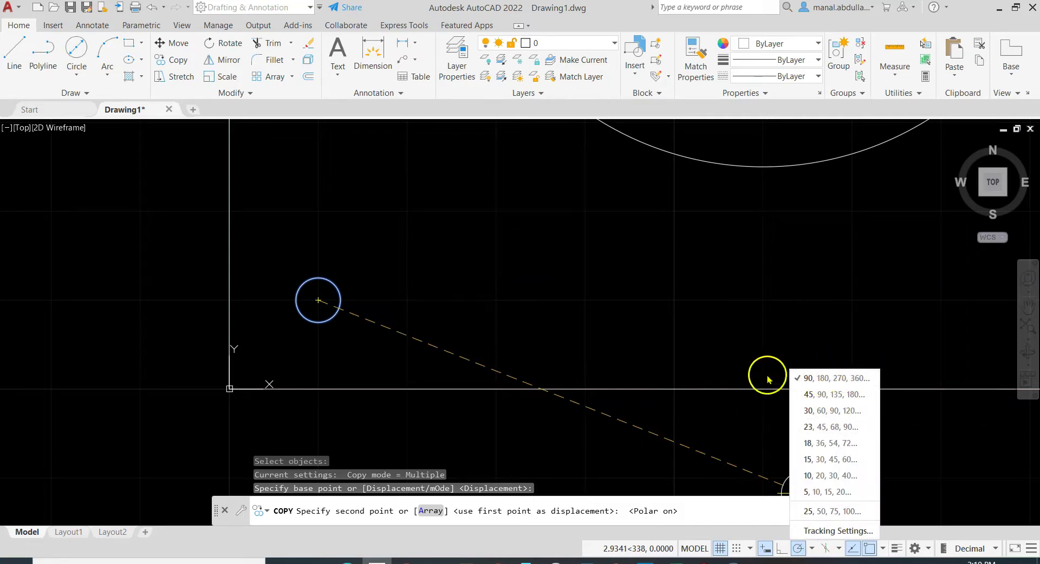
click(536, 327)
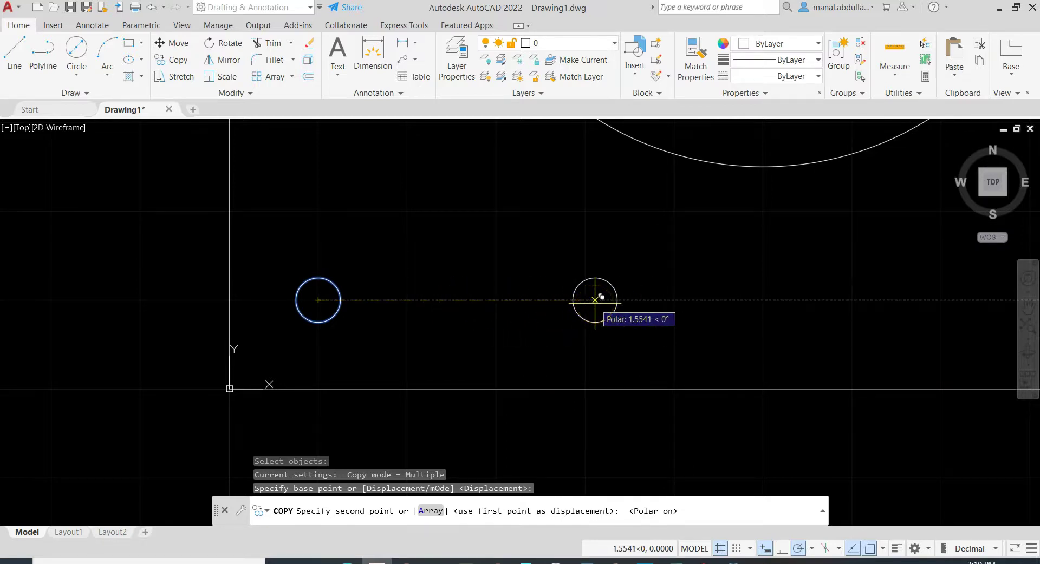
Place hole copies 2.5 and 5 units right, and 2.5 and 5 units above
key(Return)
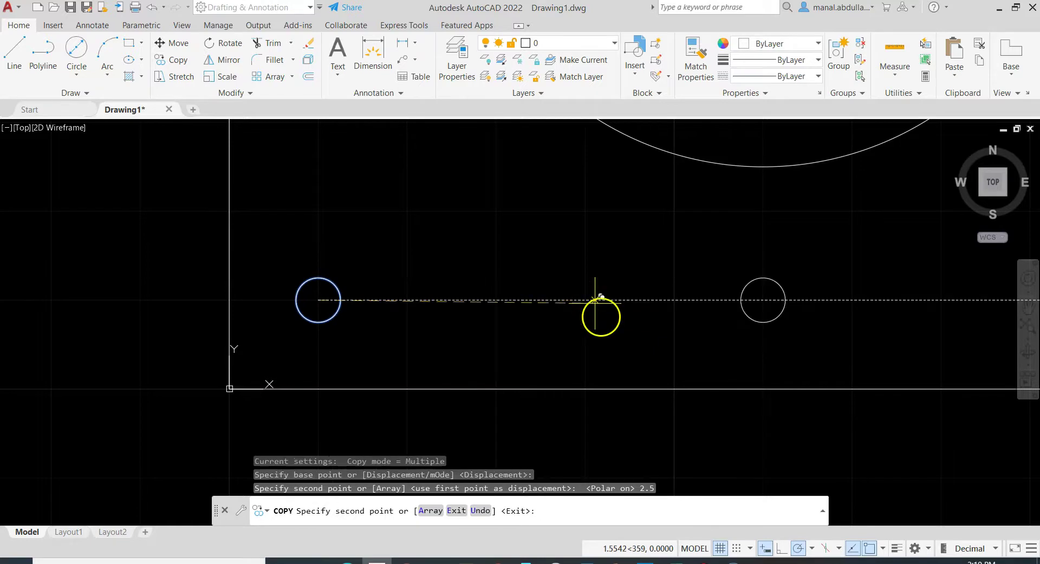
scroll(738, 363, down, 3)
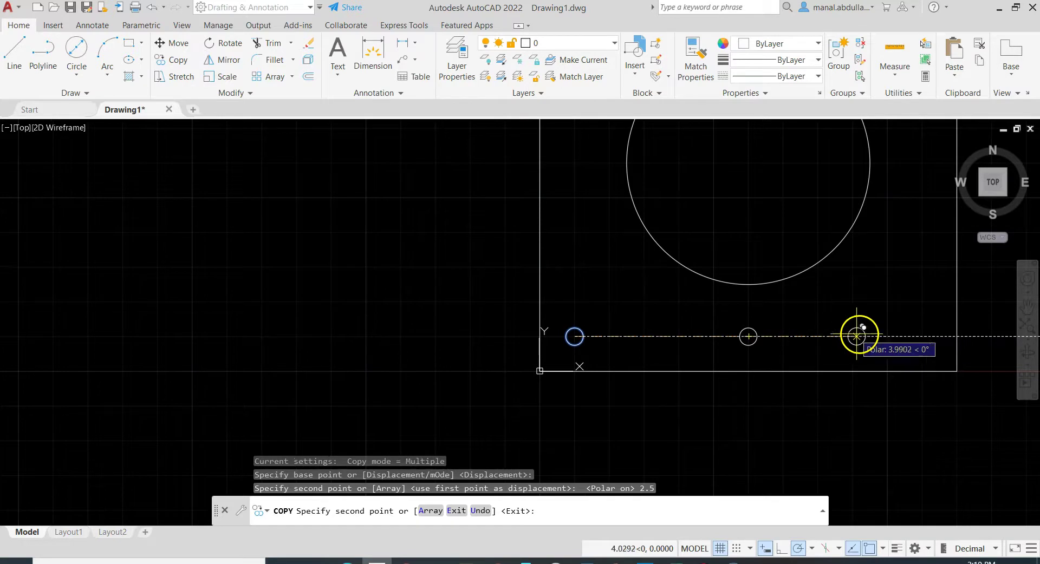
key(Return)
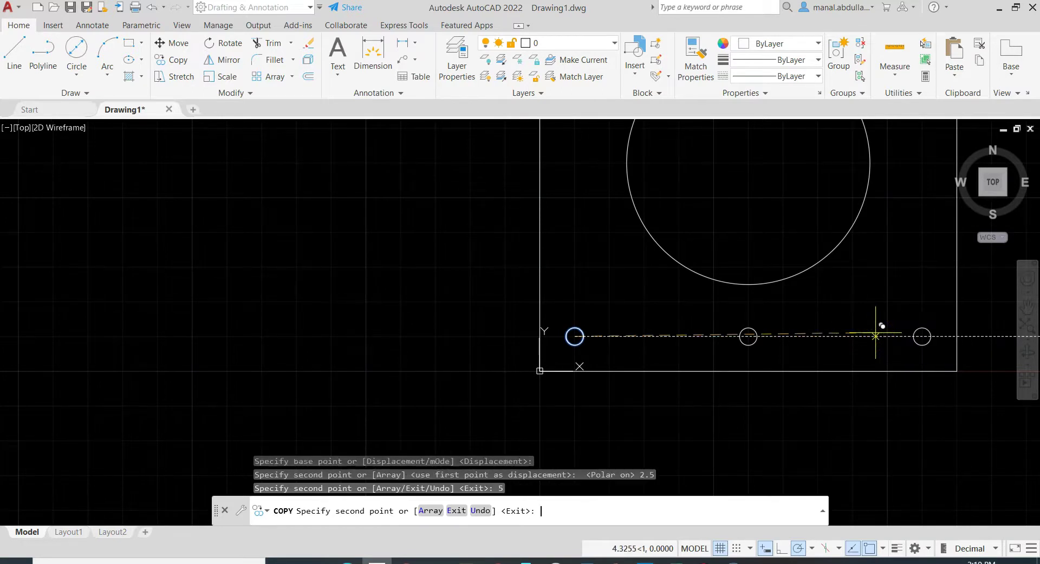
middle_drag(785, 397, 583, 471)
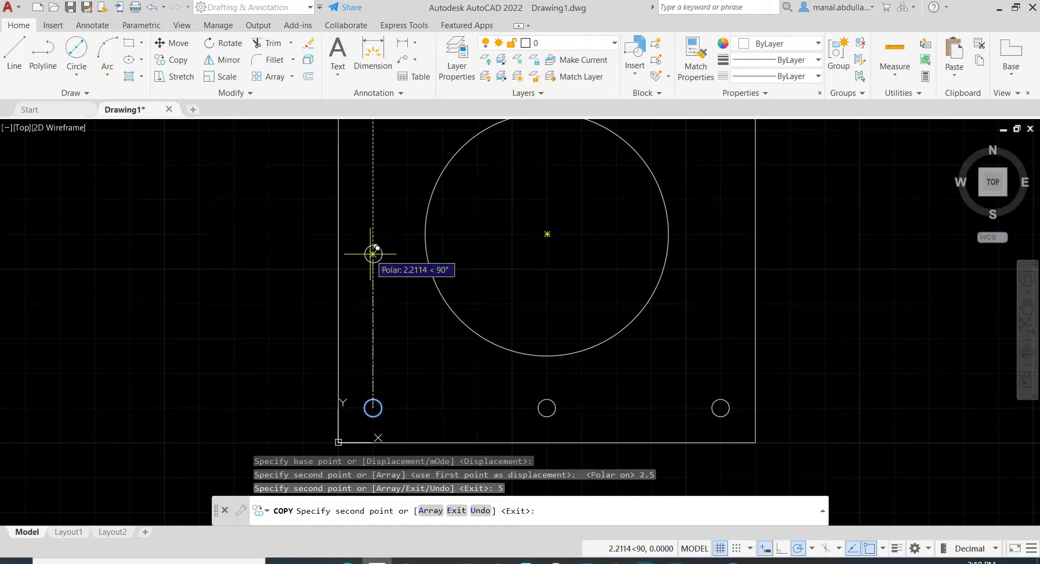
key(Return)
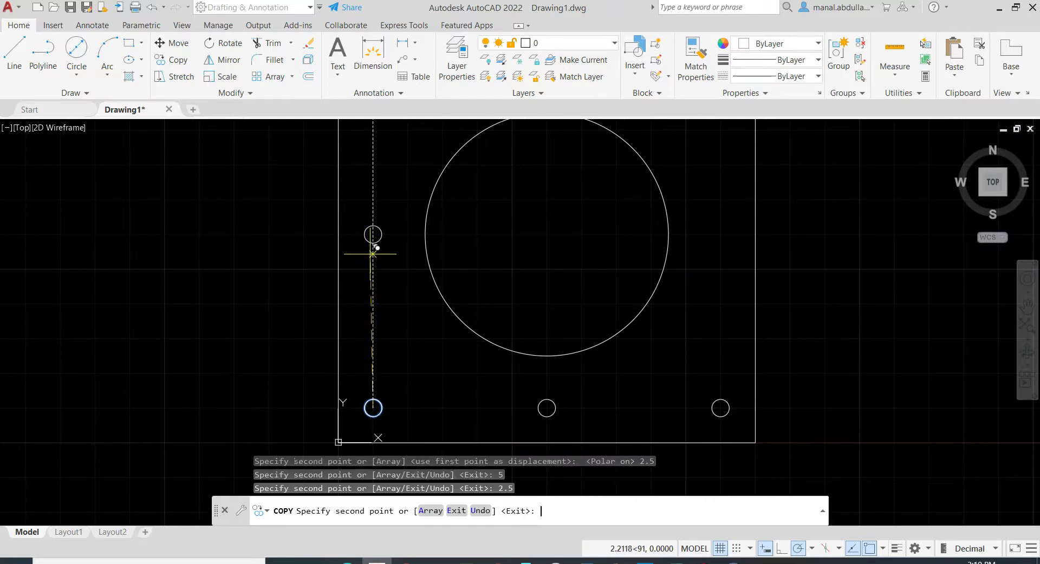
text(5)
key(Return)
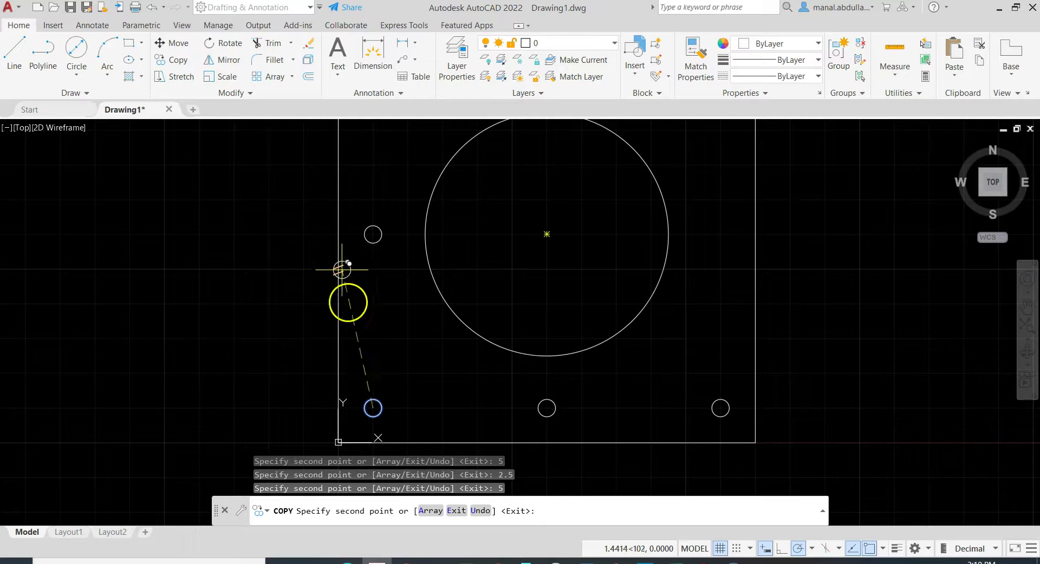
scroll(387, 330, down, 2)
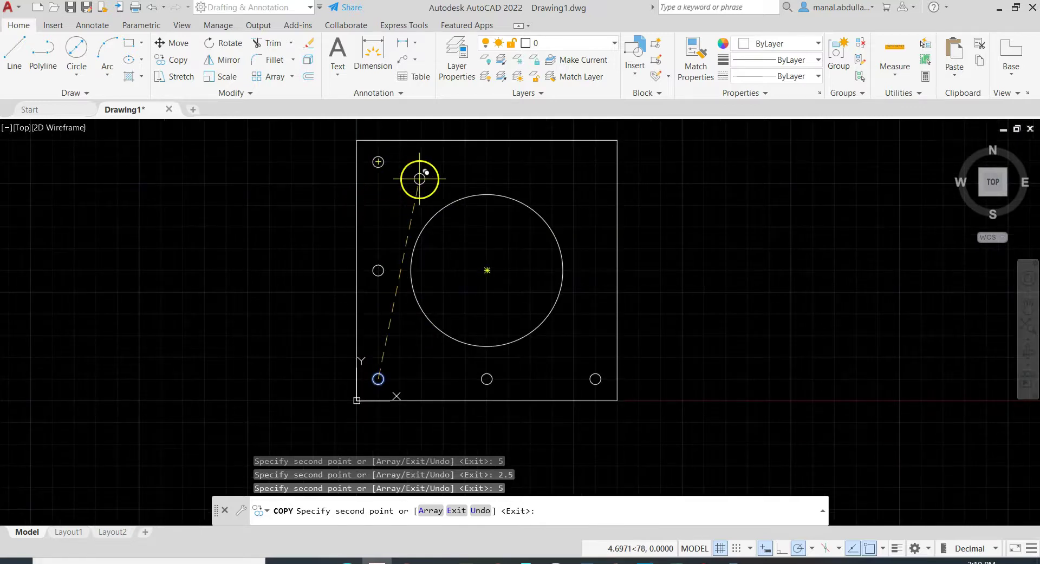
key(Escape)
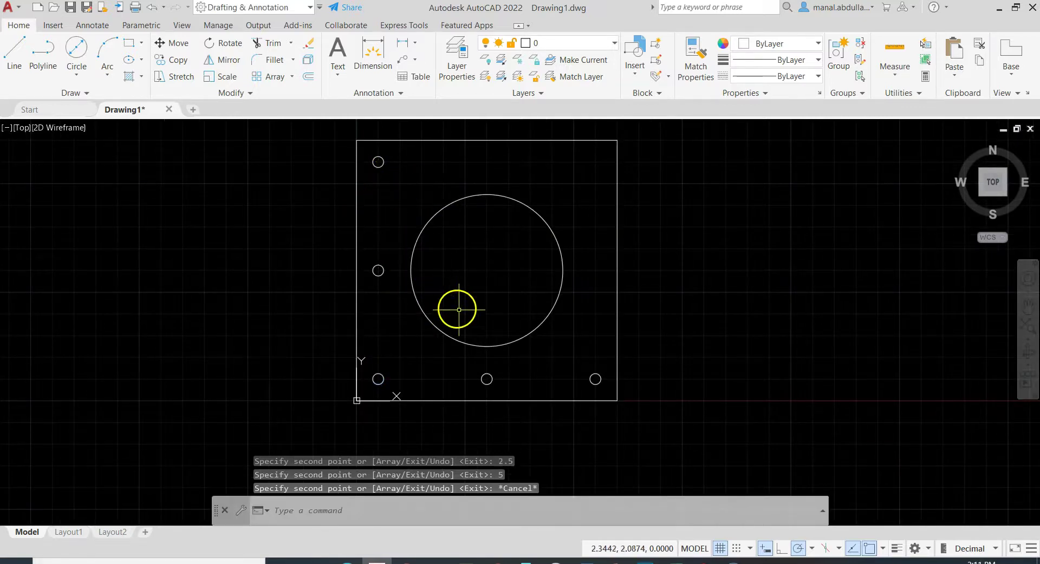
middle_drag(418, 323, 363, 360)
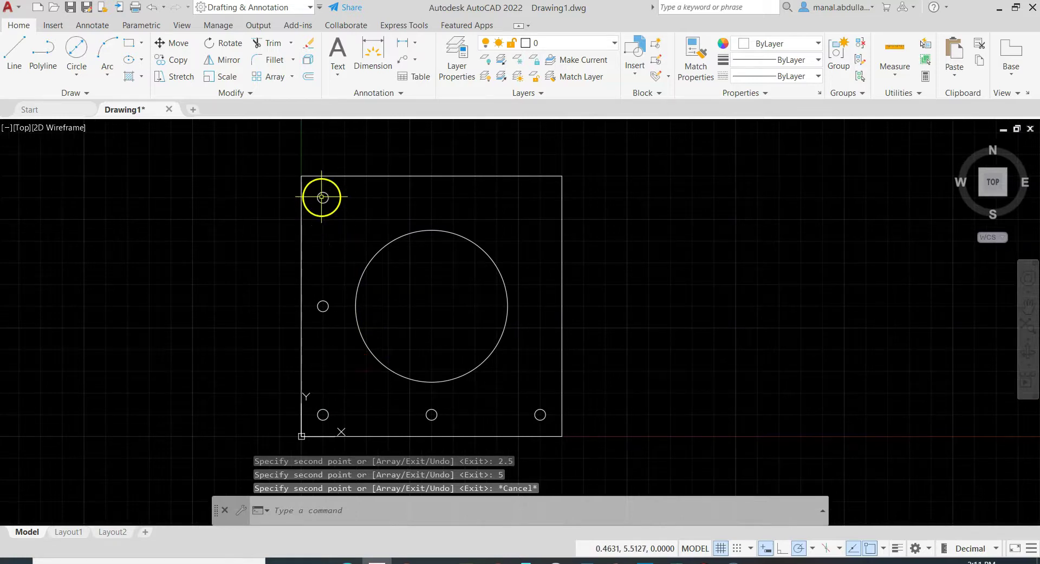
Copy the top-left hole 2.5 and 5 units to the right
click(177, 61)
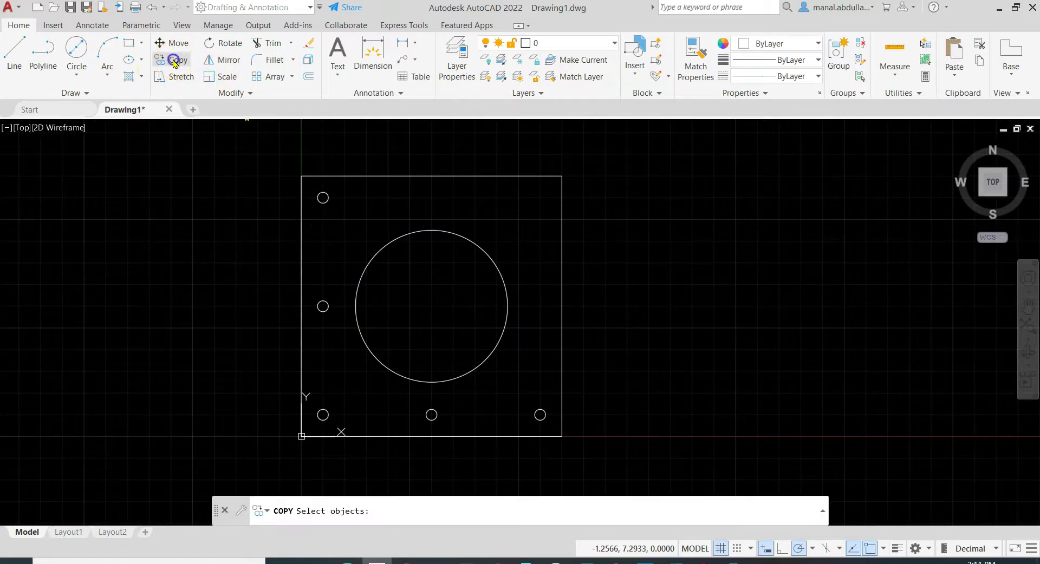
scroll(331, 208, up, 4)
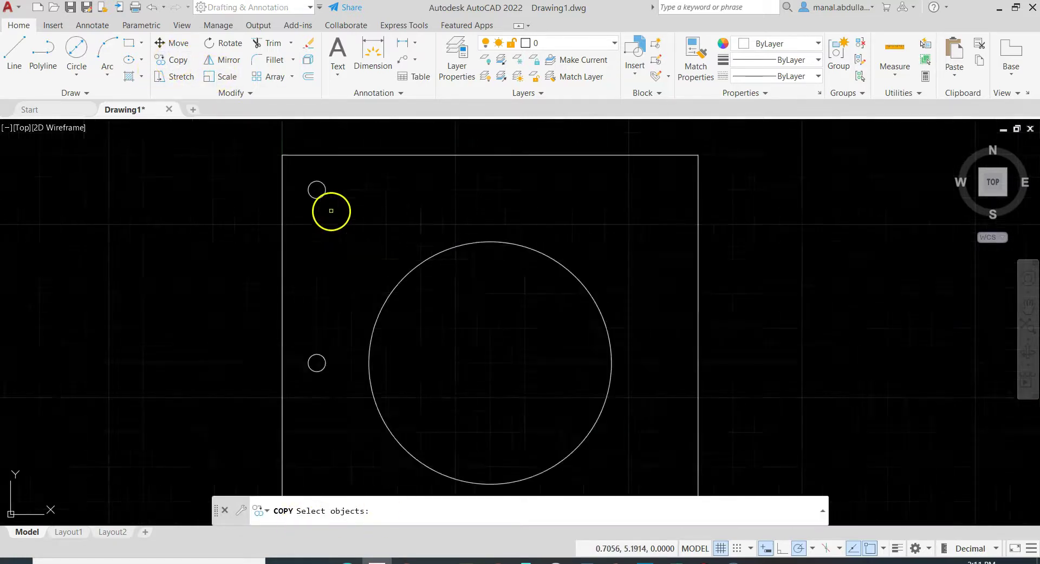
click(318, 186)
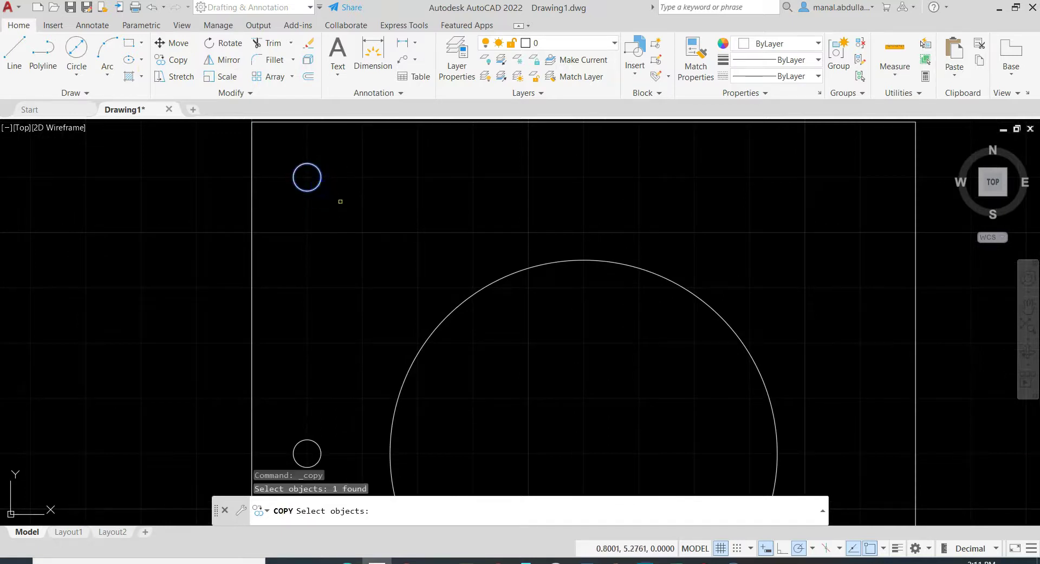
key(Return)
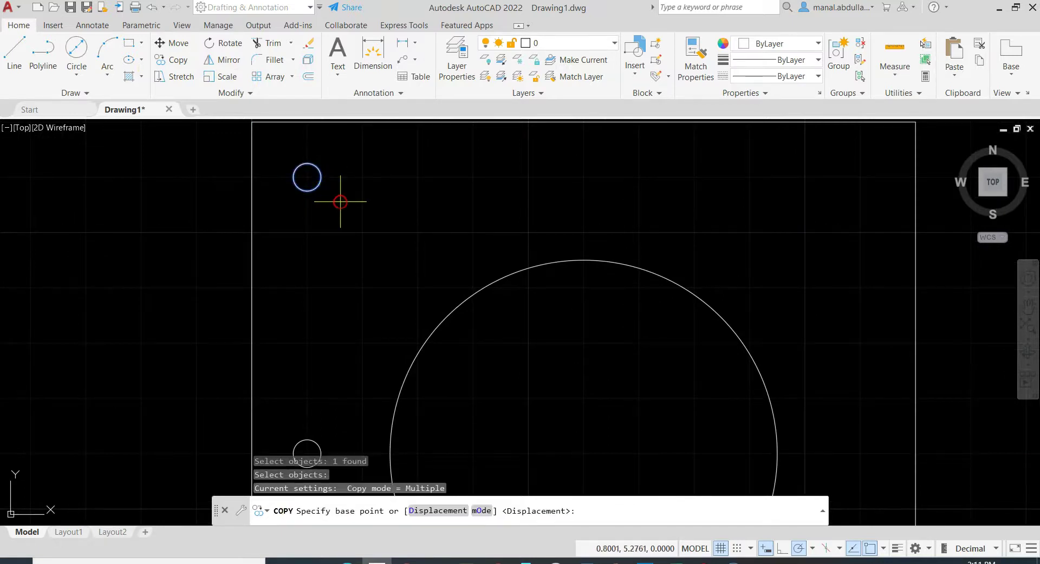
click(307, 177)
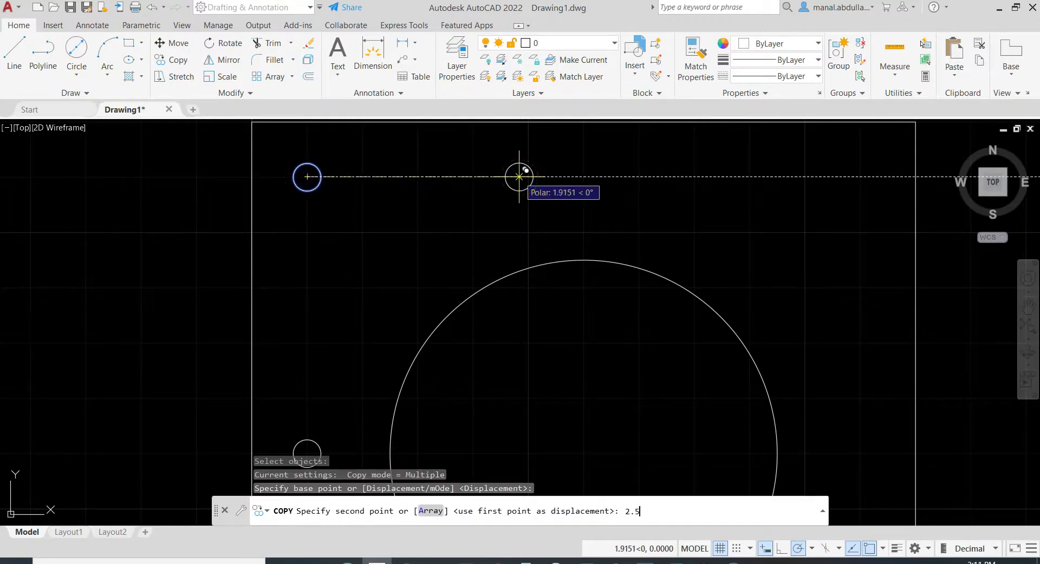
key(Return)
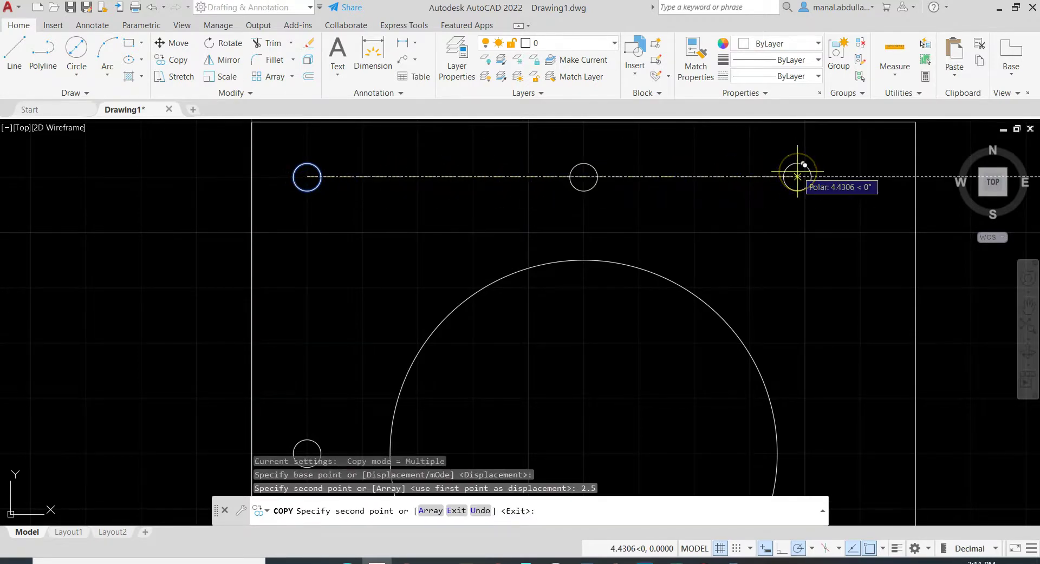
key(Return)
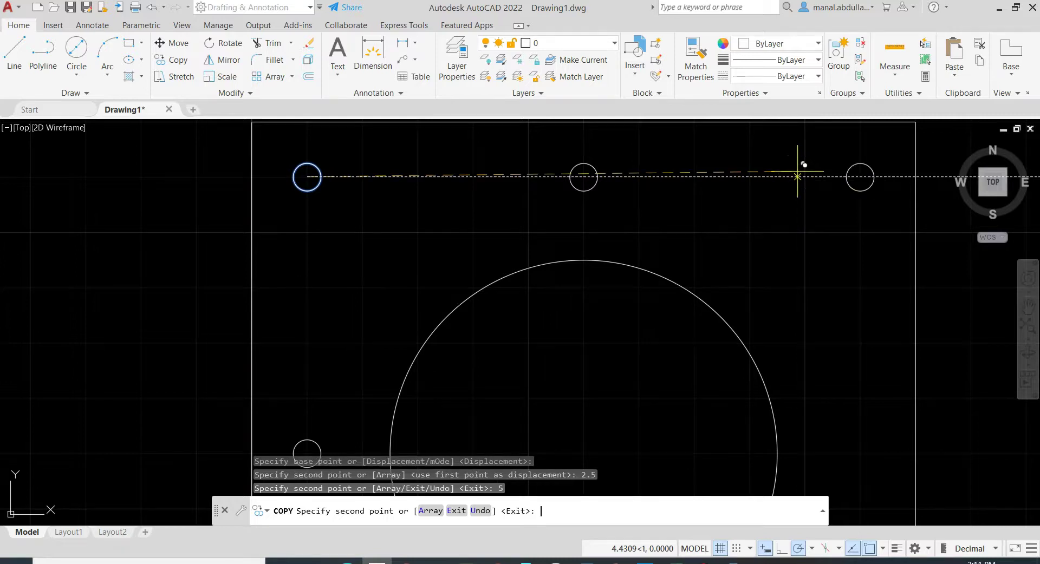
key(Escape)
scroll(778, 274, down, 4)
mouse_move(778, 274)
middle_down()
mouse_move(580, 227)
mouse_move(562, 238)
middle_up()
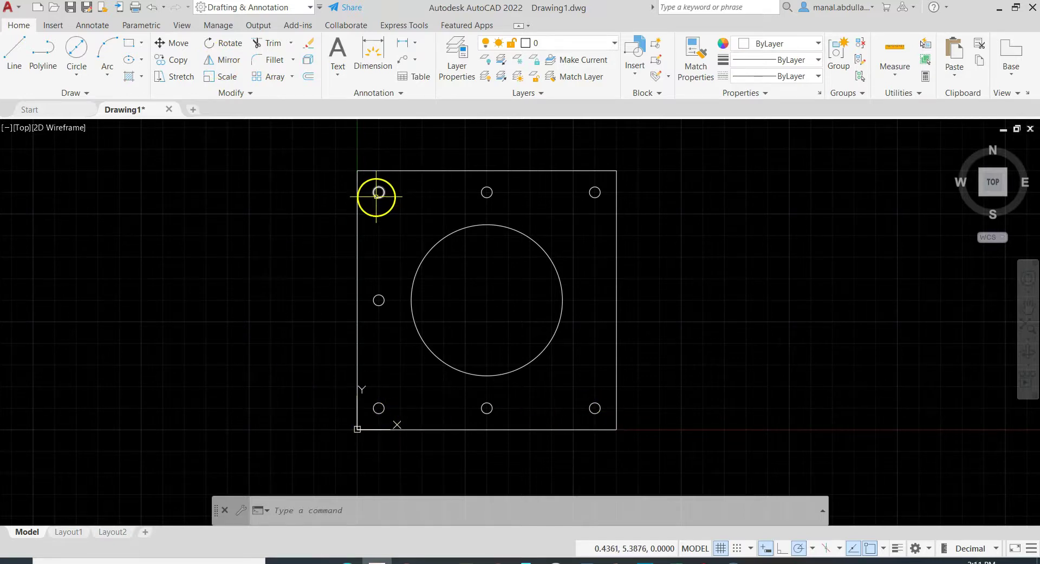
Copy the top-right small hole 2.5 units straight down to complete the eight holes
click(289, 79)
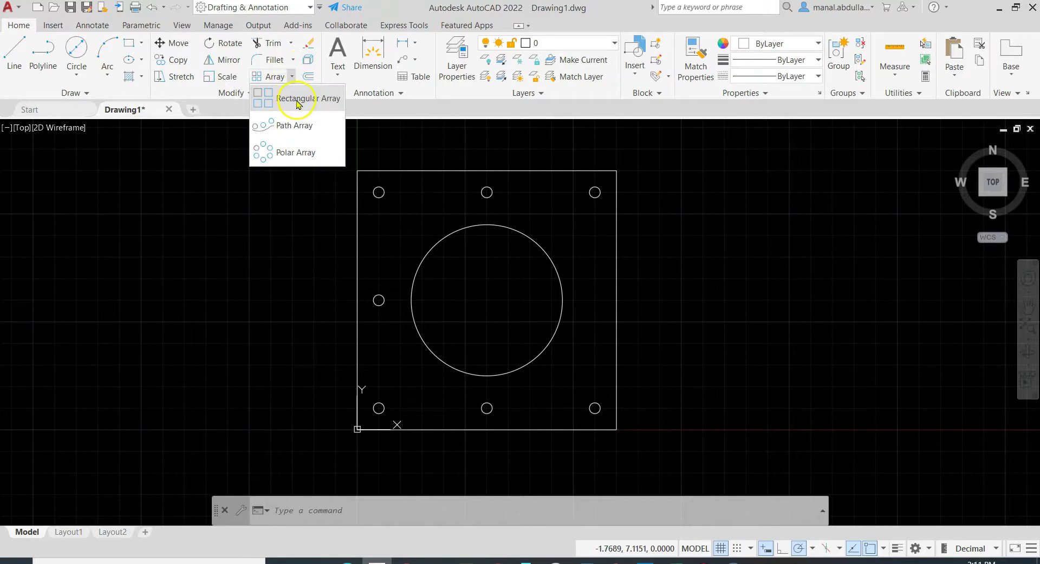
click(282, 251)
scroll(541, 235, up, 2)
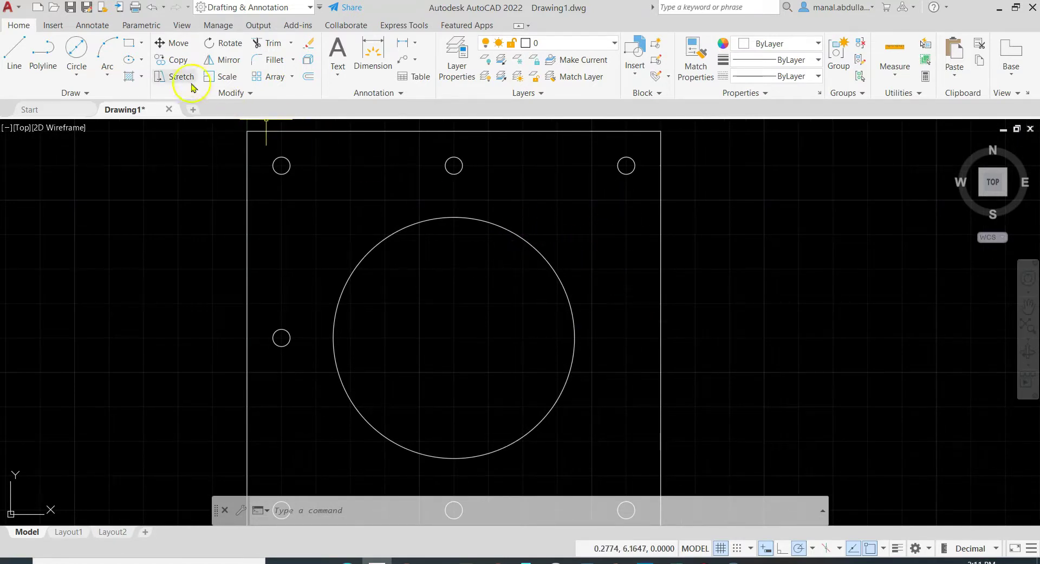
click(171, 59)
click(626, 165)
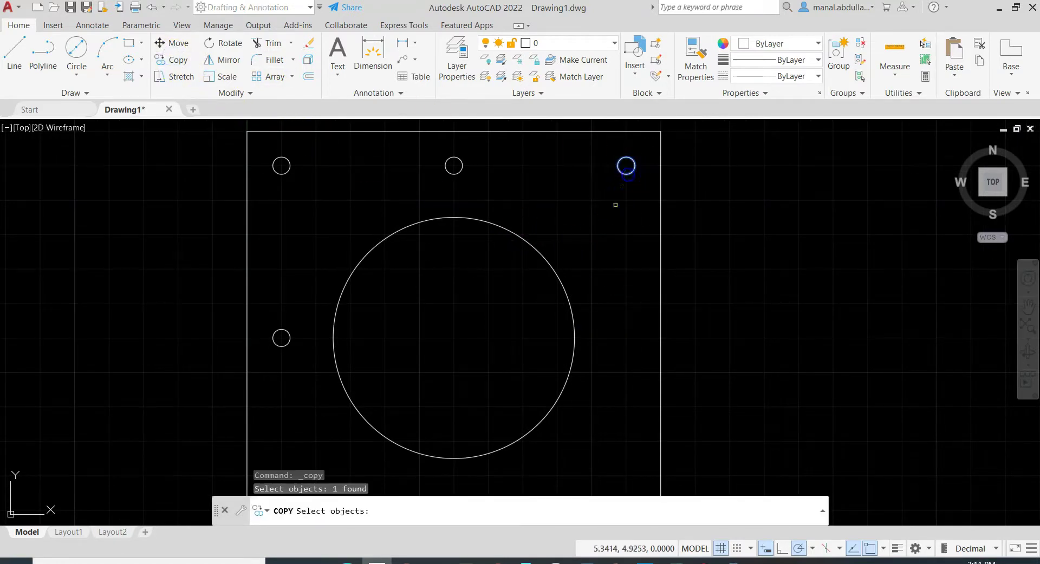
right_click(615, 205)
click(626, 165)
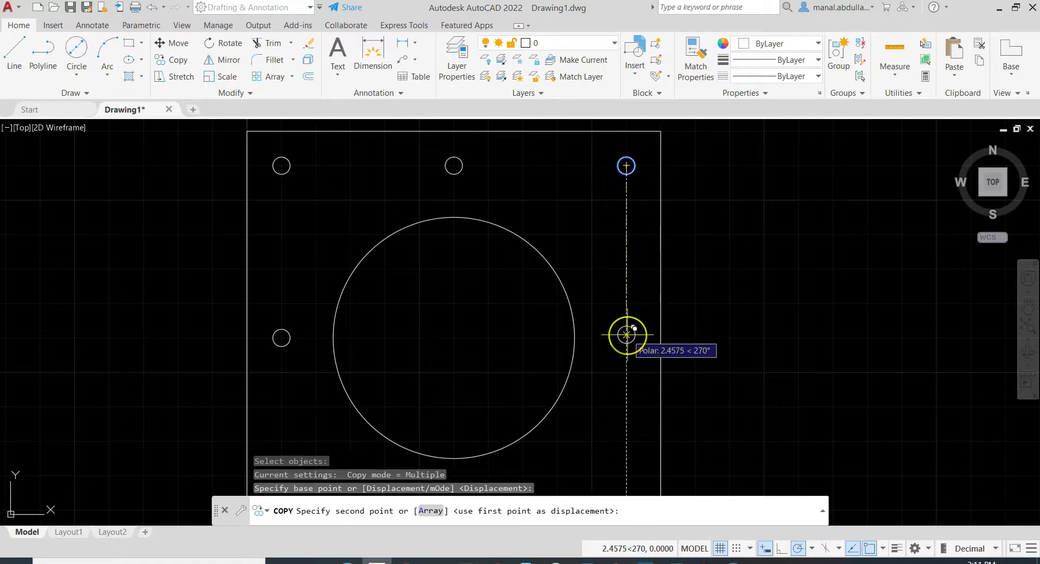
key(Return)
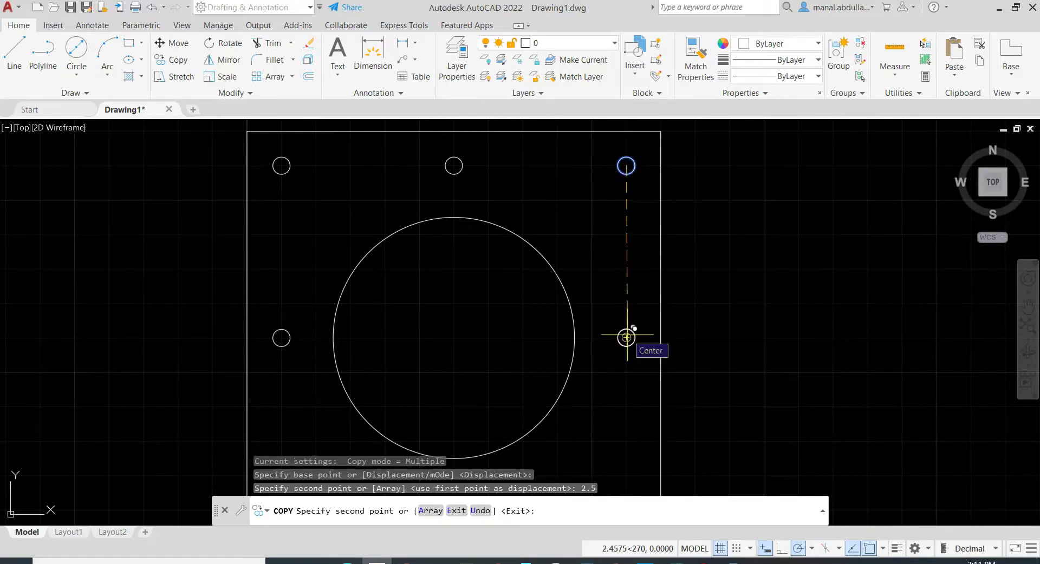
key(Escape)
scroll(632, 343, down, 2)
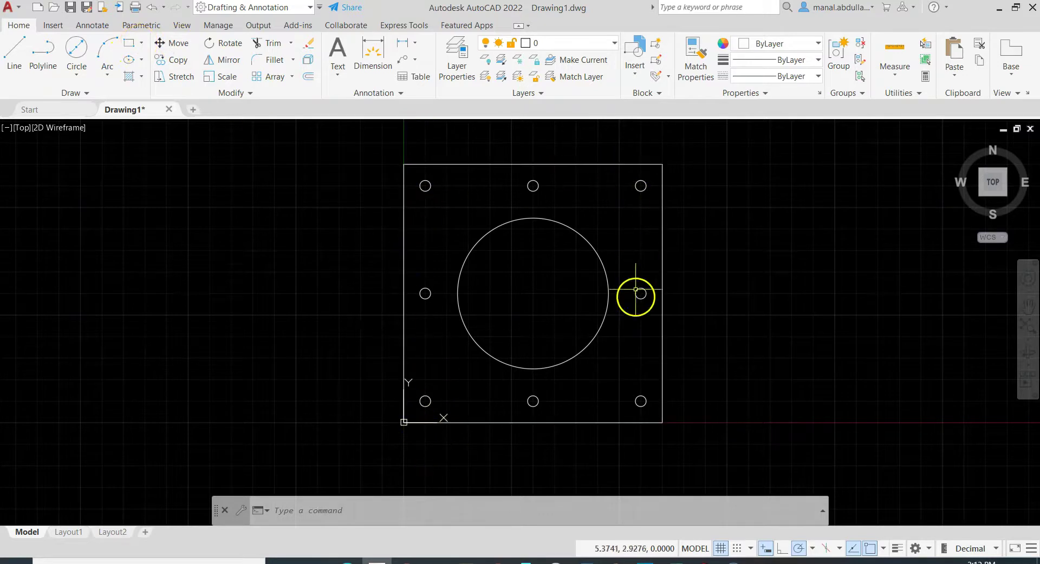
middle_drag(648, 371, 371, 378)
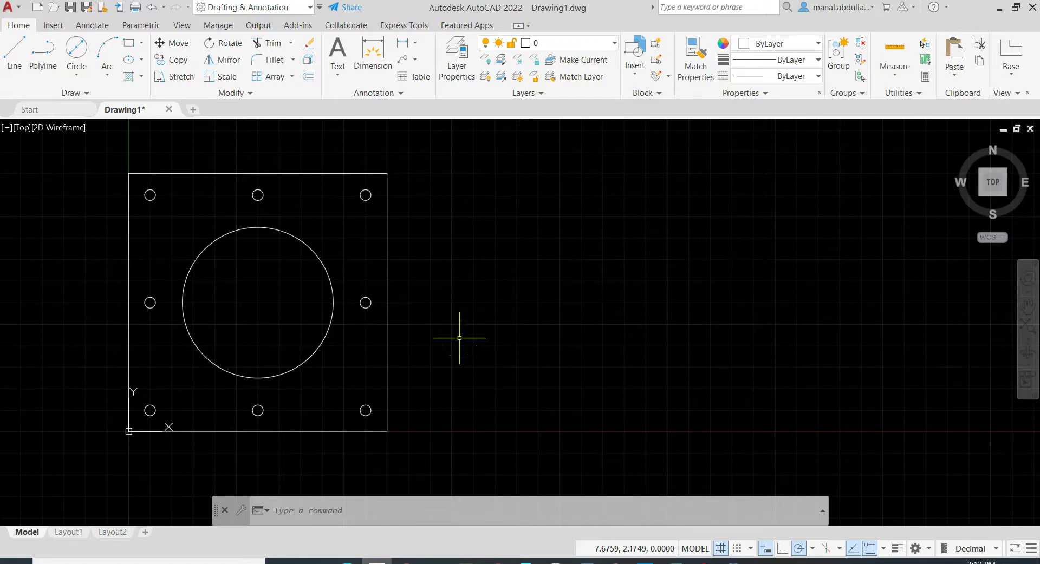
In a new blank drawing, draw a line from the origin 0,0 going 6 units up
click(193, 109)
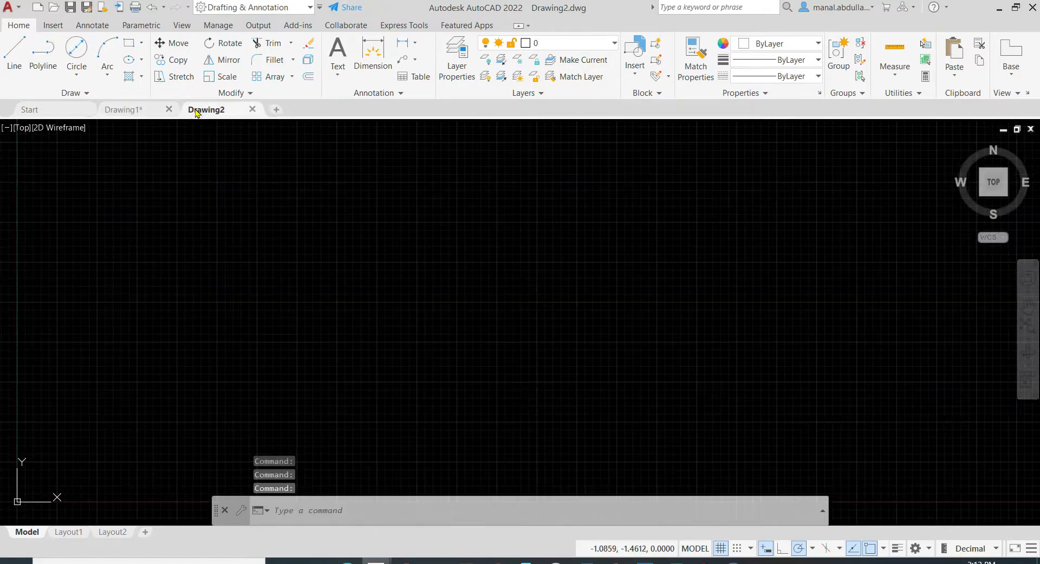
click(14, 53)
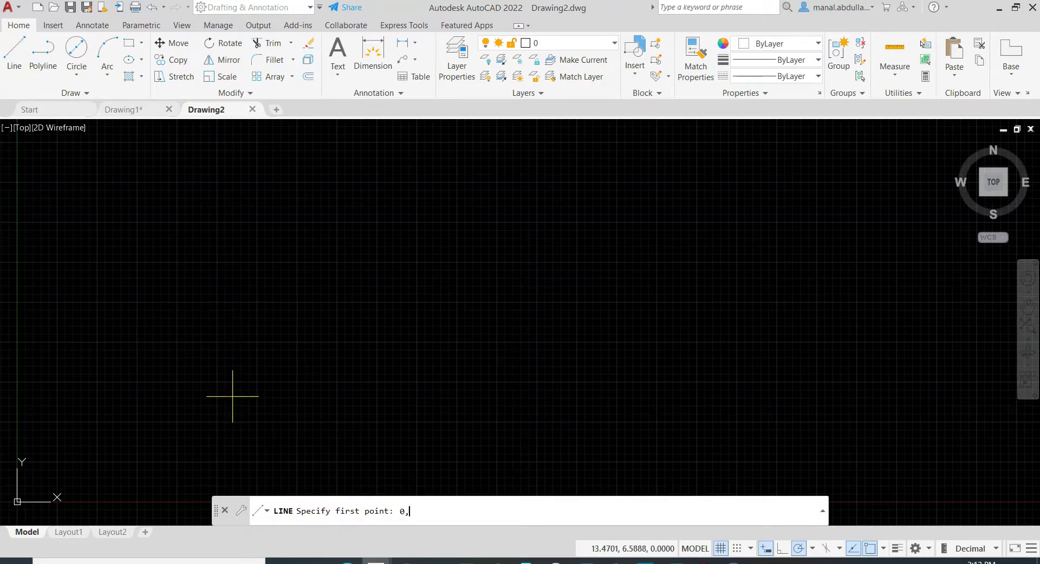
key(Return)
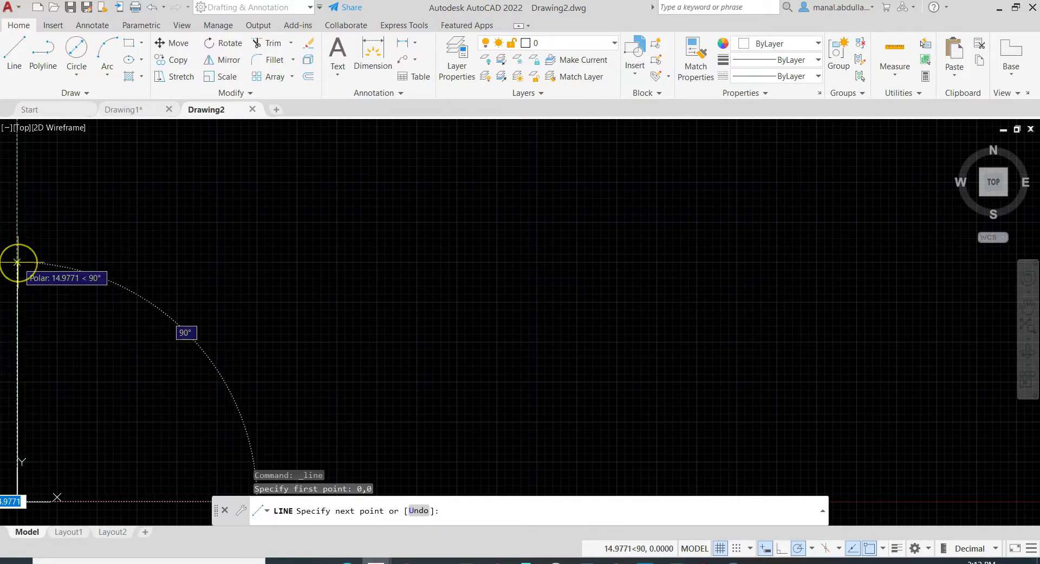
text(6)
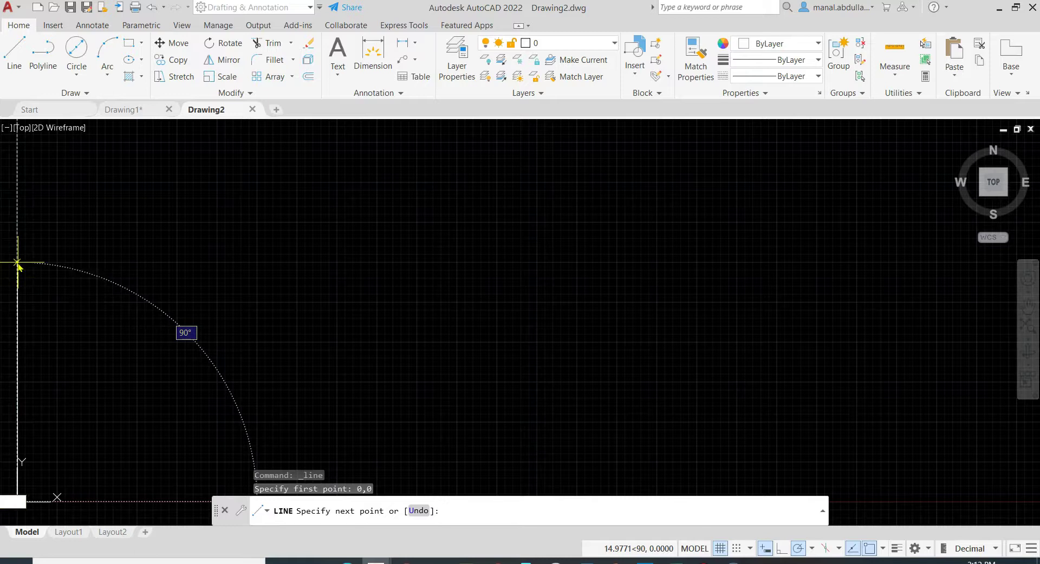
key(Return)
Add the 6-unit top and right sides and close the square back at the origin
mouse_move(144, 445)
middle_down()
mouse_move(216, 383)
mouse_move(571, 330)
middle_up()
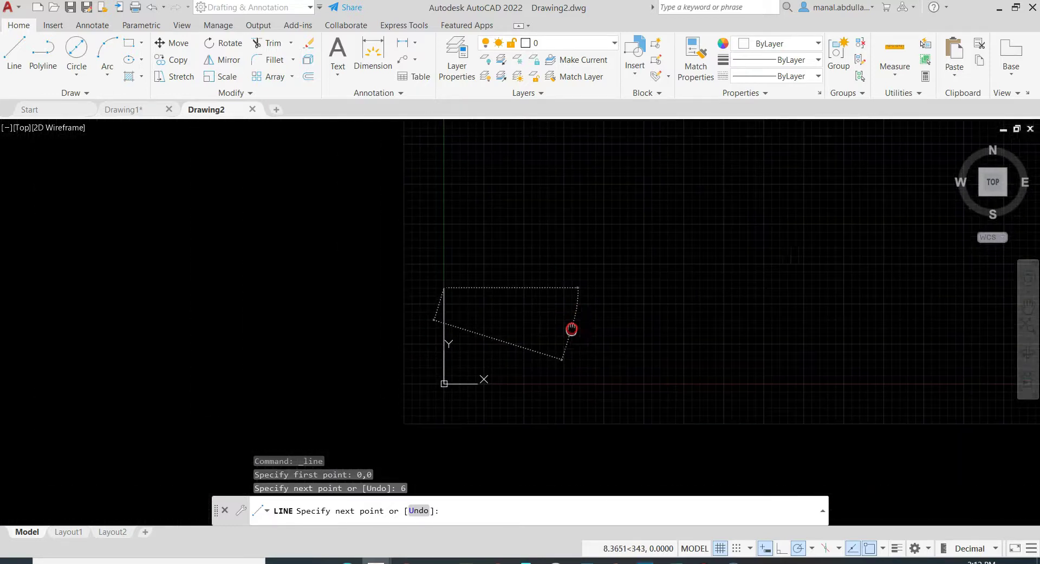
scroll(483, 304, up, 4)
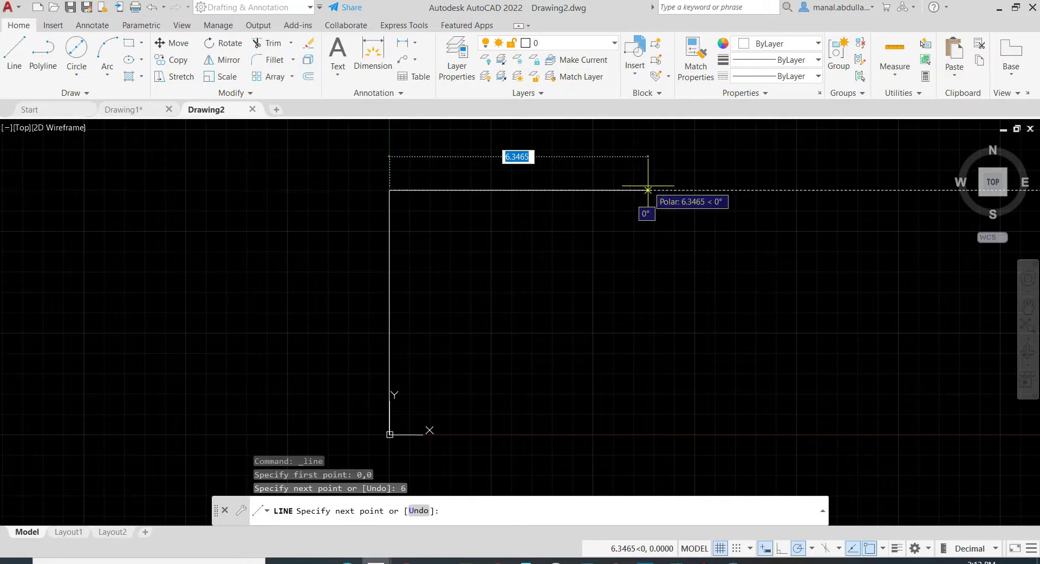
text(6)
key(Return)
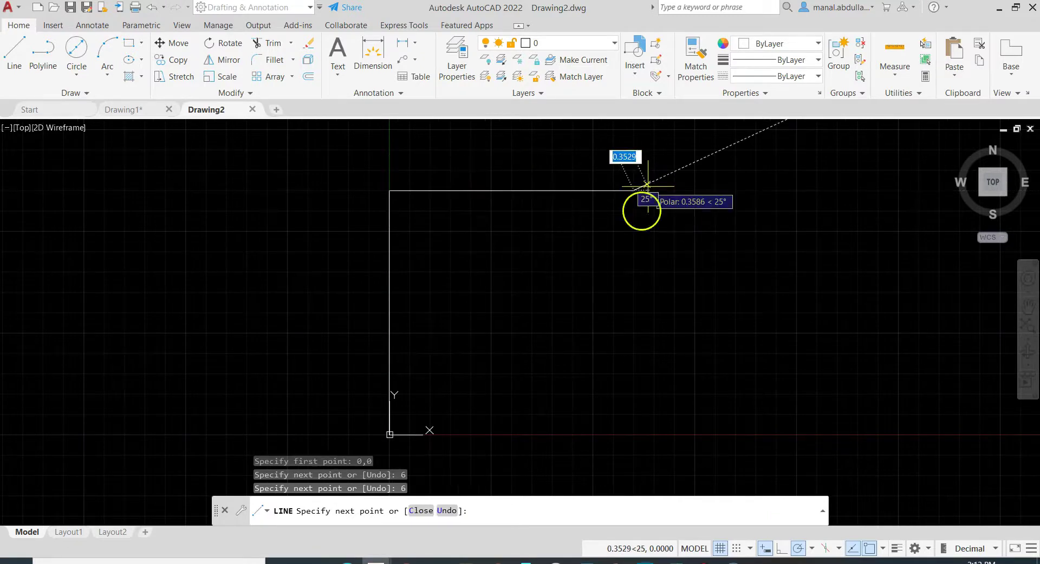
text(6)
key(Return)
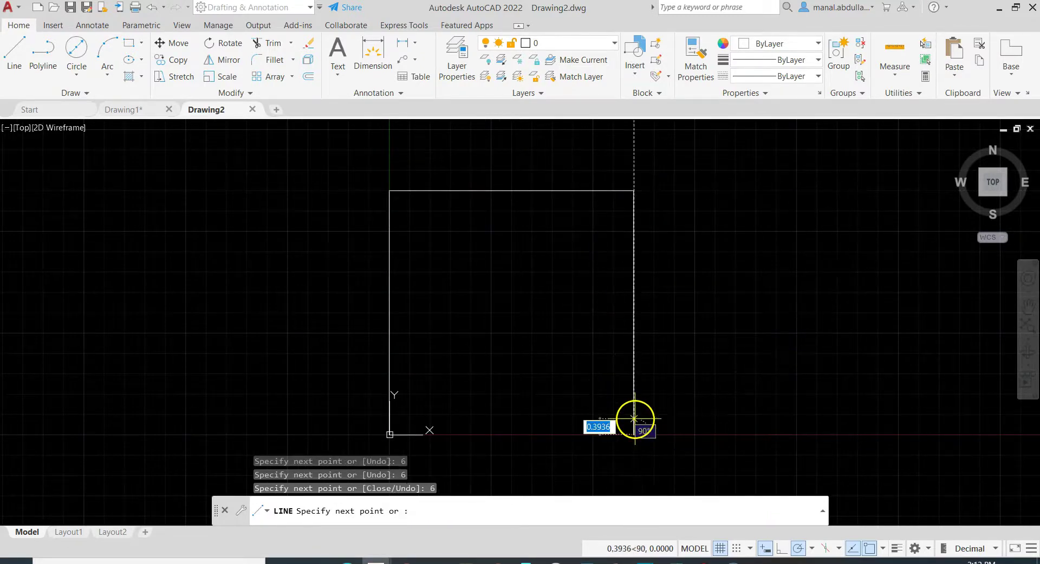
click(390, 434)
key(Return)
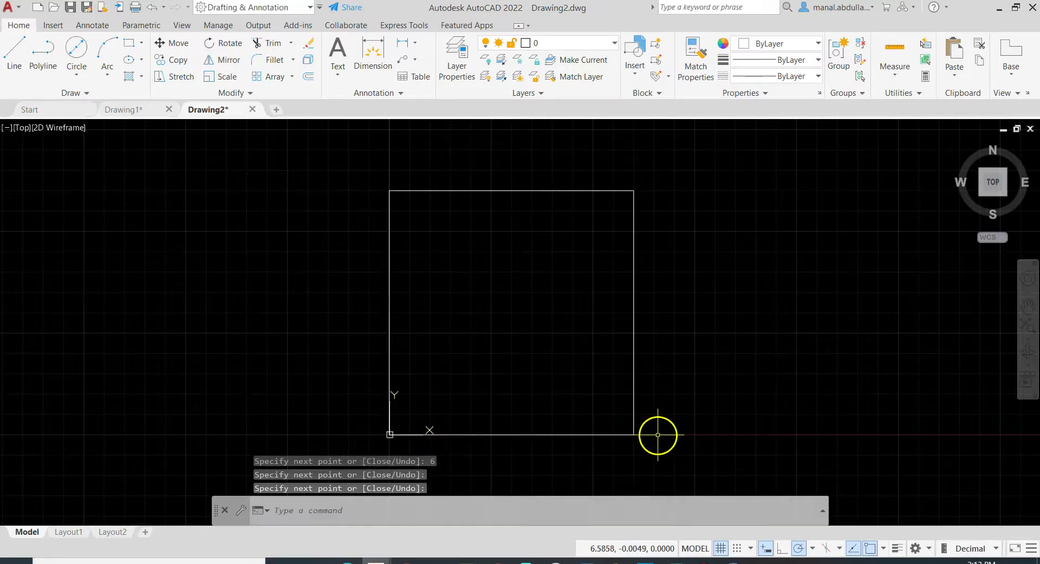
click(884, 549)
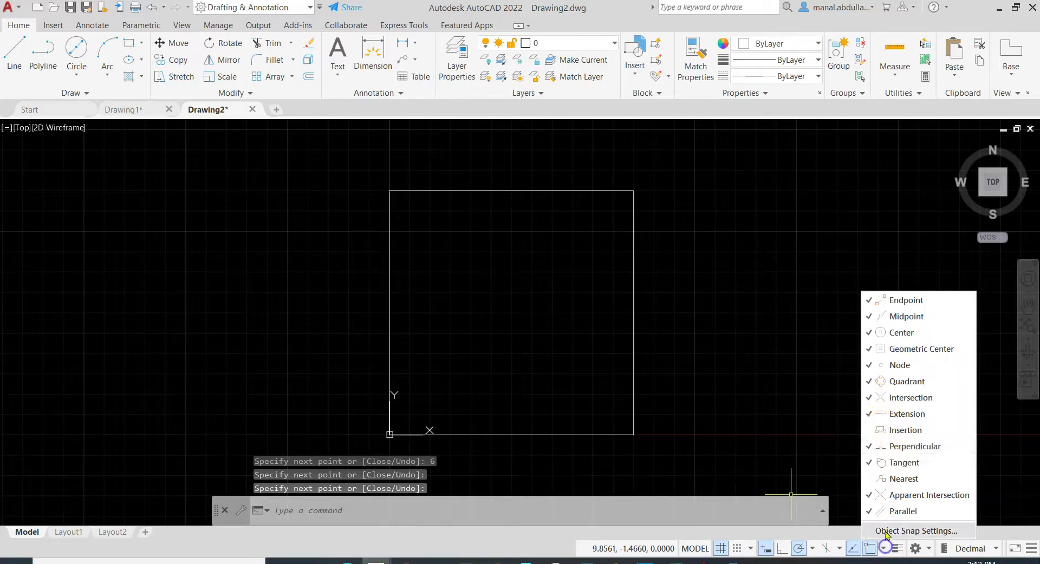
click(806, 429)
middle_drag(515, 340, 511, 325)
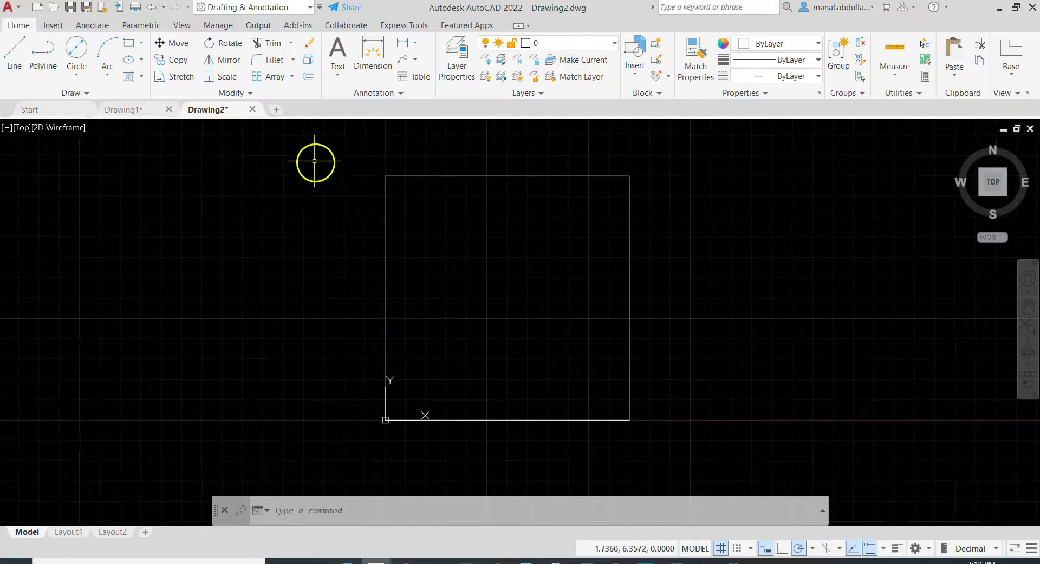
click(76, 75)
click(98, 124)
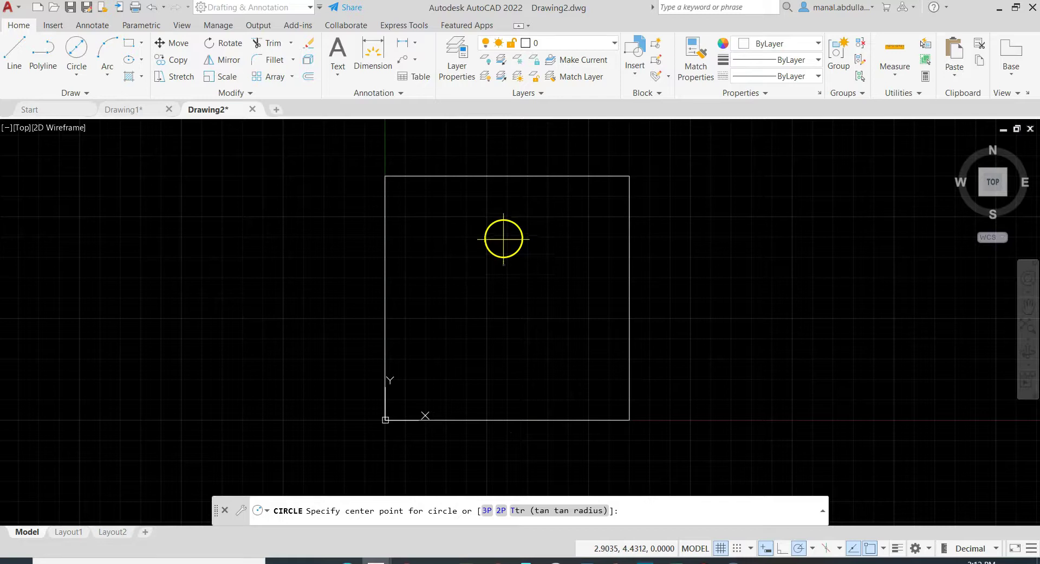
key(Escape)
click(500, 176)
key(Escape)
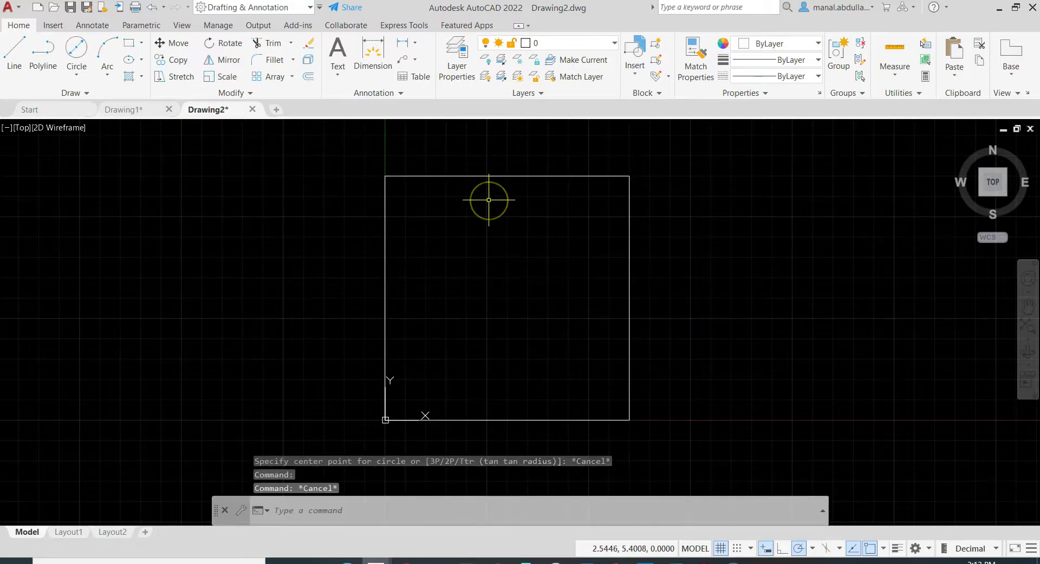
click(383, 290)
click(384, 297)
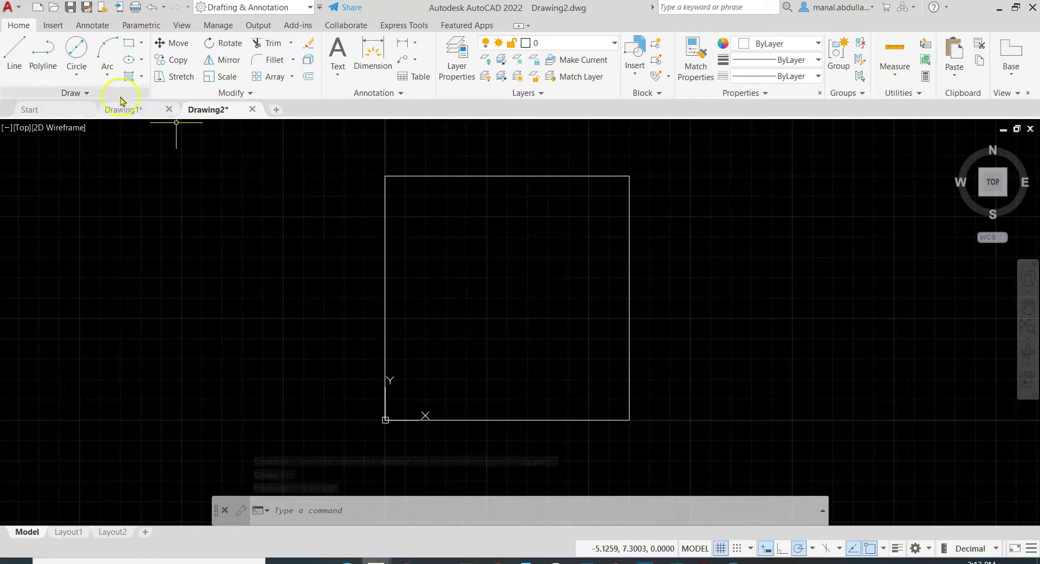
Draw a Center, Diameter circle of 3.5 centred at the square's middle, 3,3
click(77, 73)
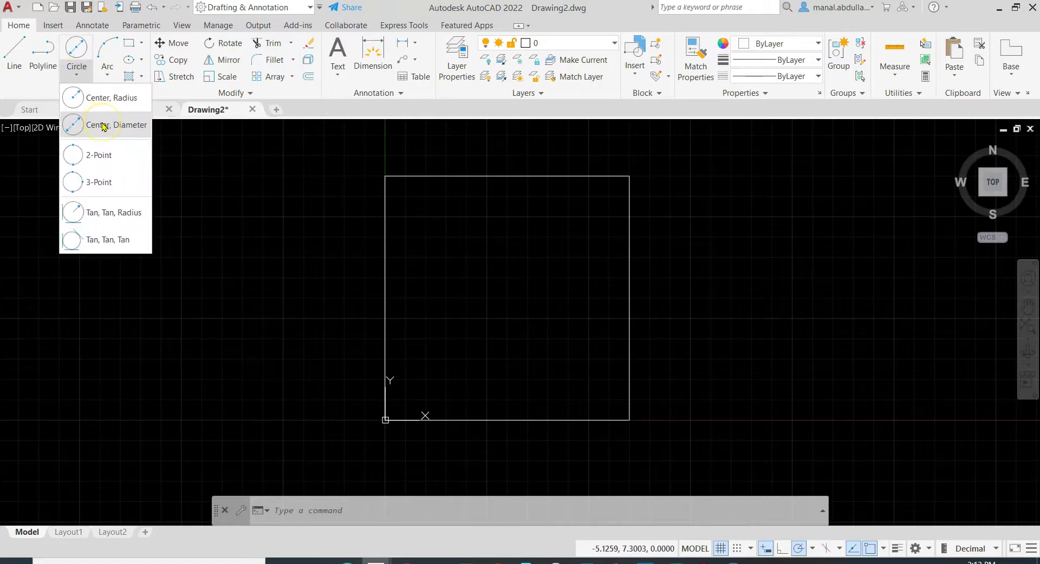
click(103, 126)
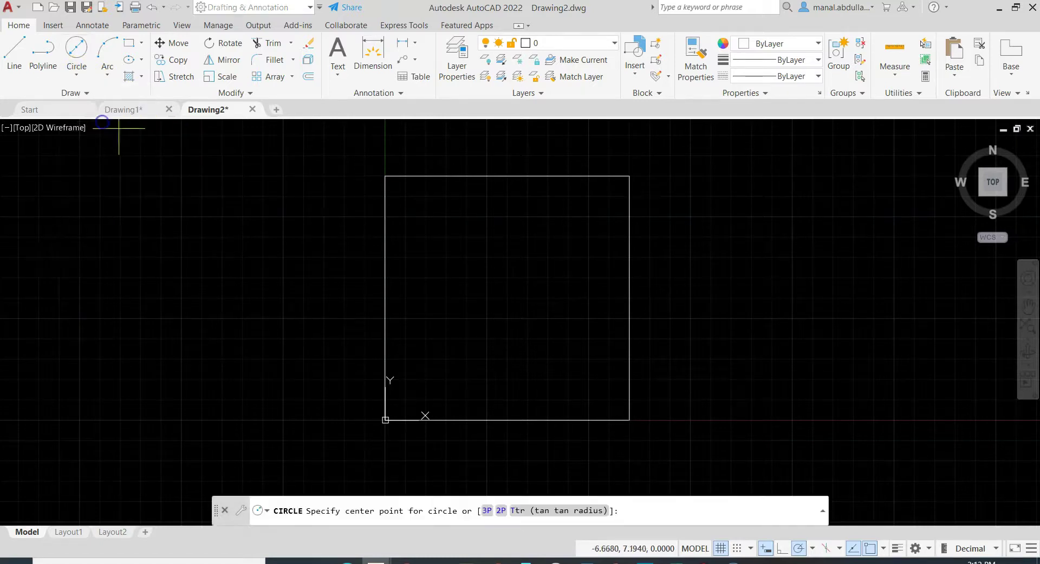
click(506, 298)
text(d)
key(Return)
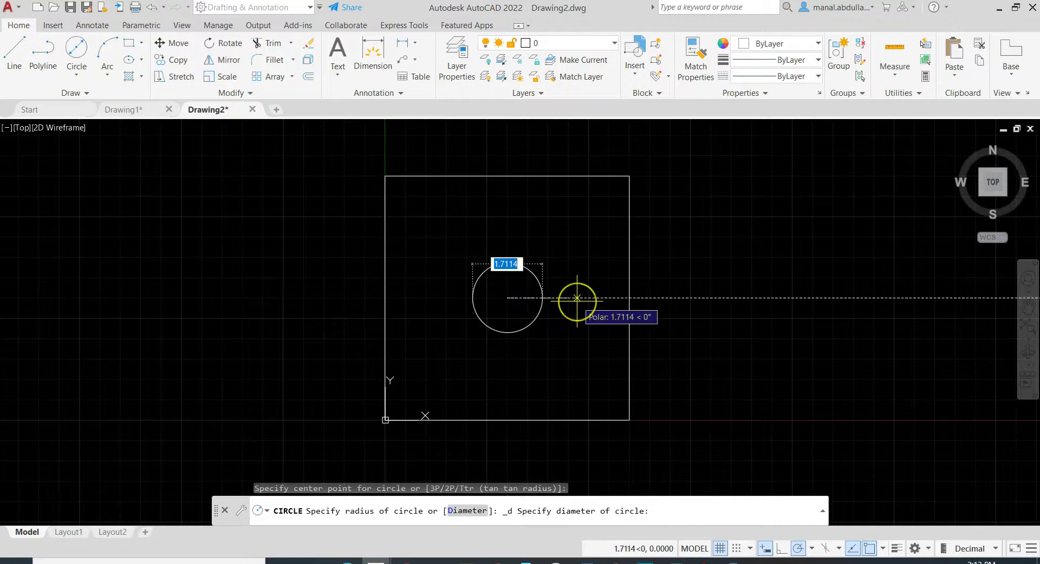
text(3.5)
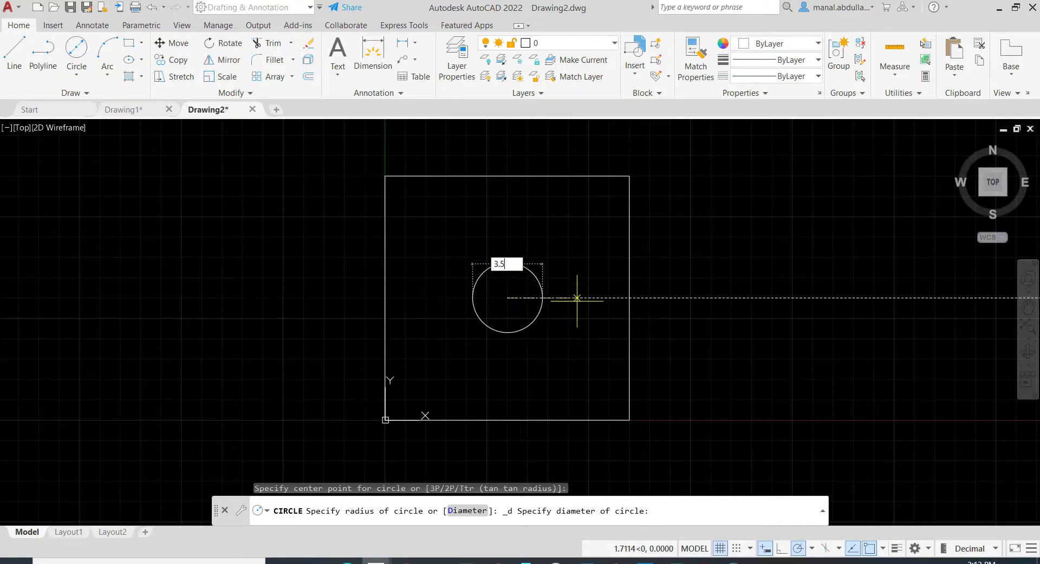
key(Return)
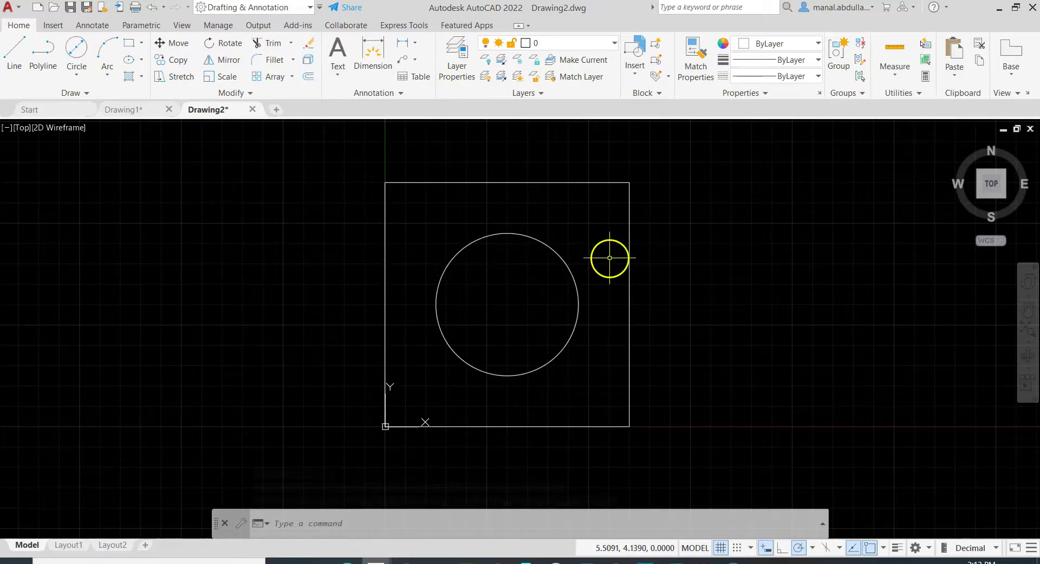
Delete the 3.5 circle, then JOIN the four window-selected square lines into one polyline
click(559, 256)
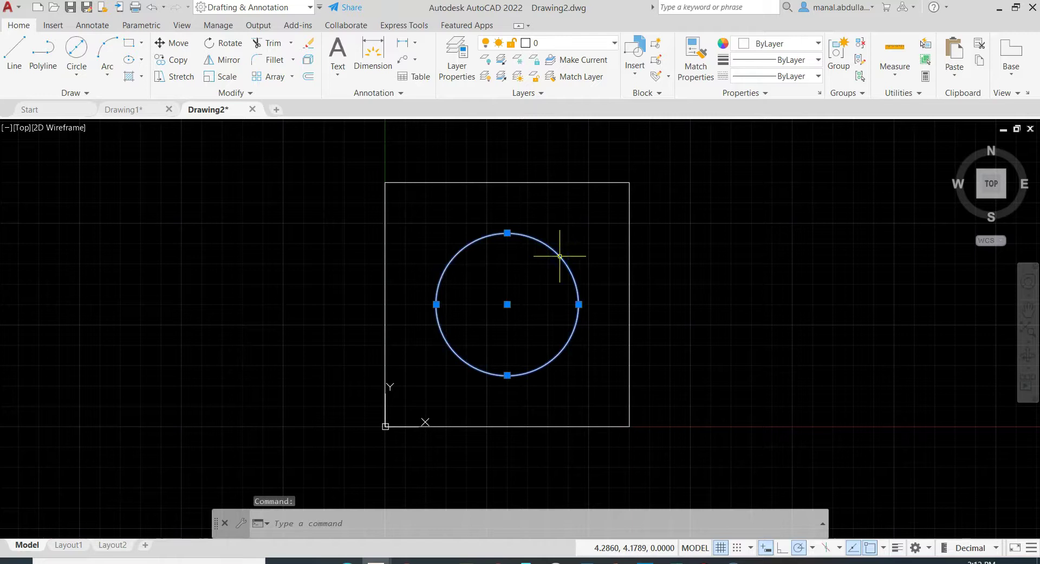
key(Delete)
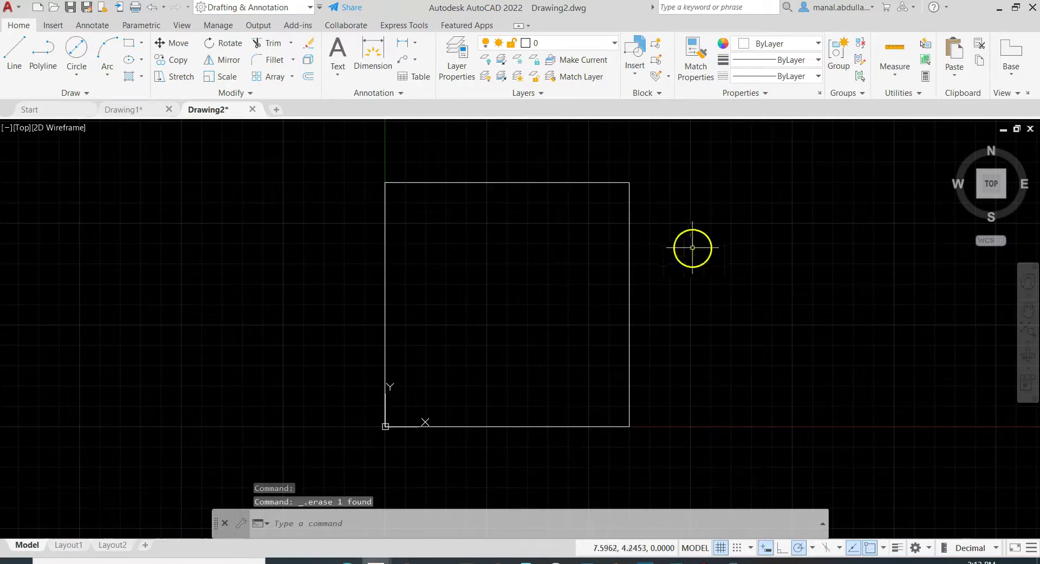
text(join)
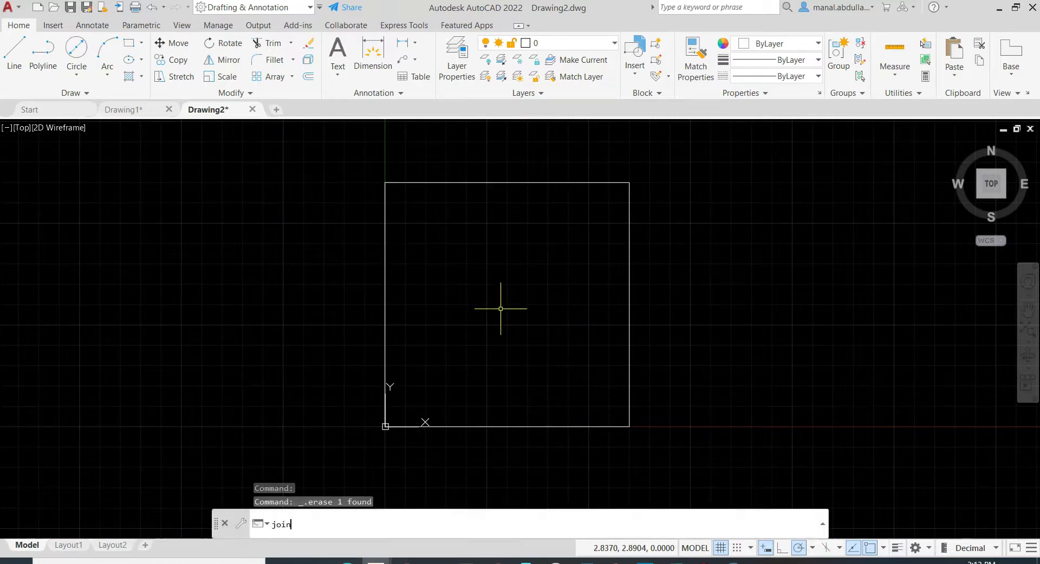
key(Return)
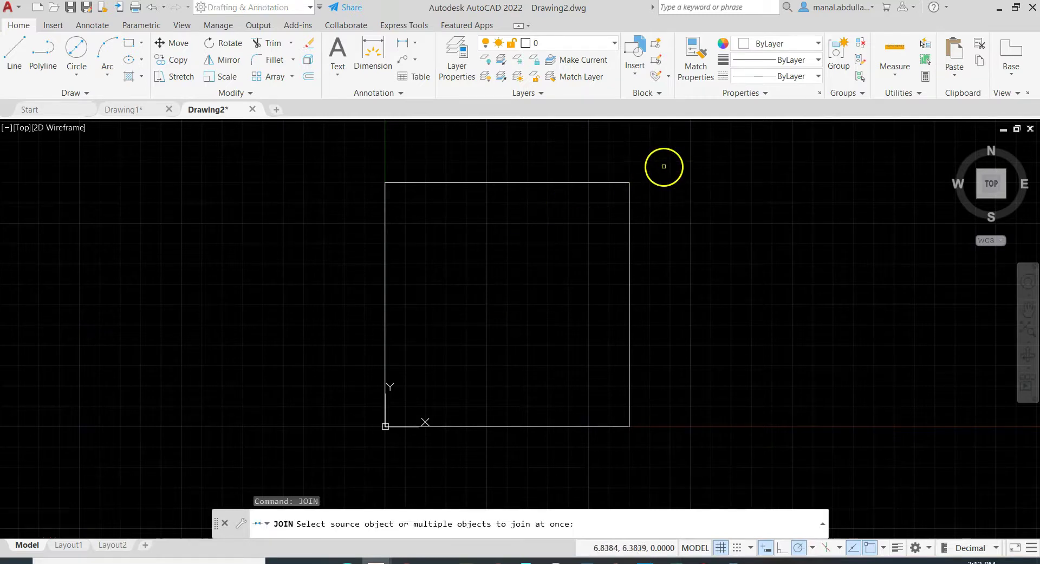
click(664, 166)
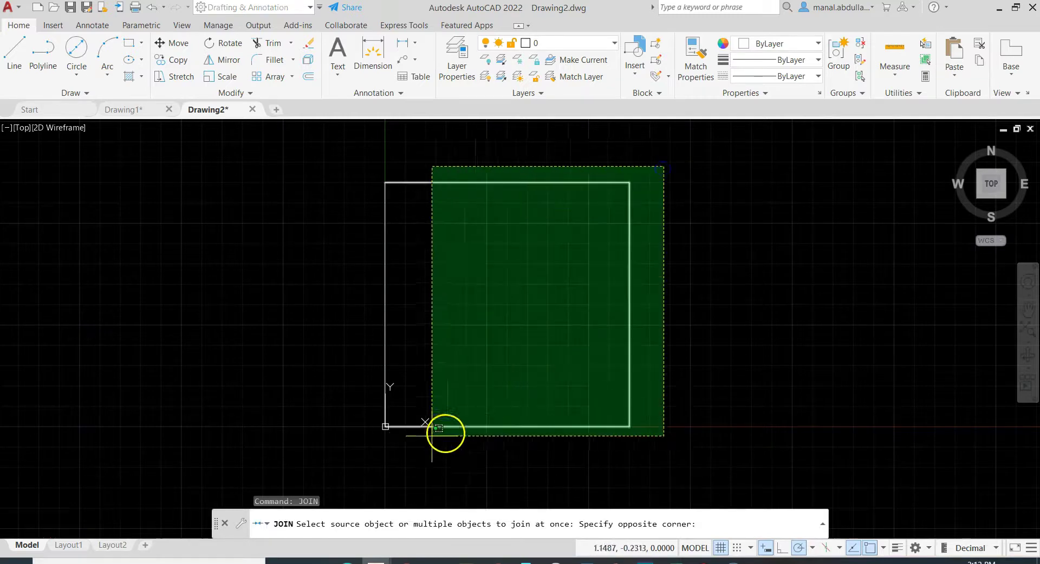
click(367, 455)
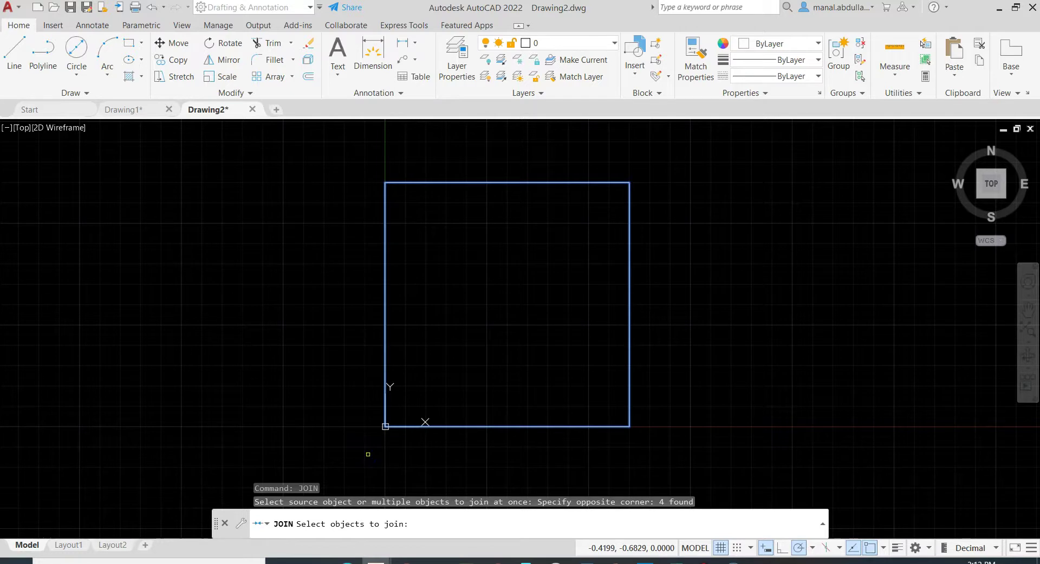
key(Return)
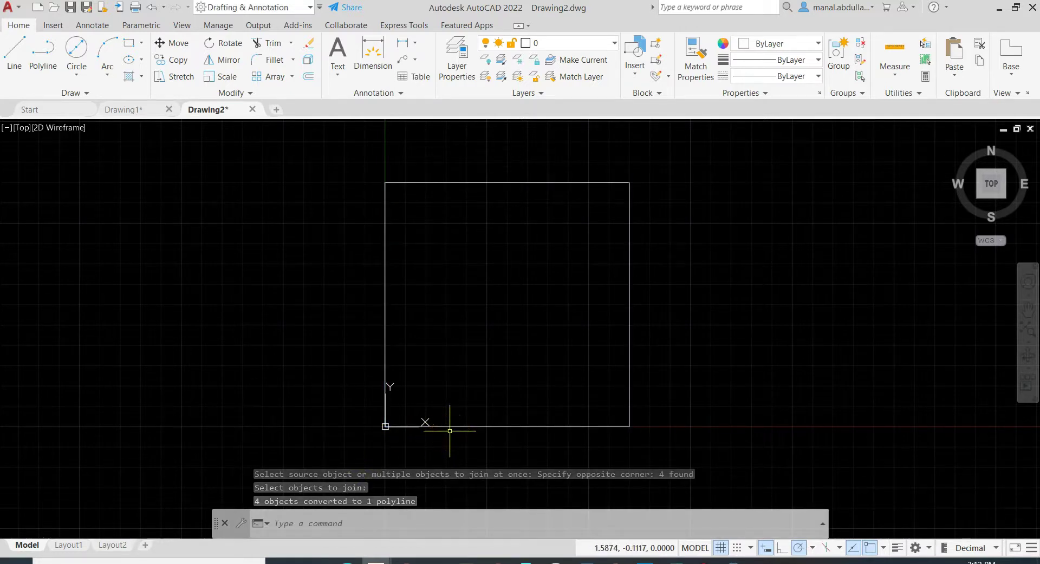
click(530, 182)
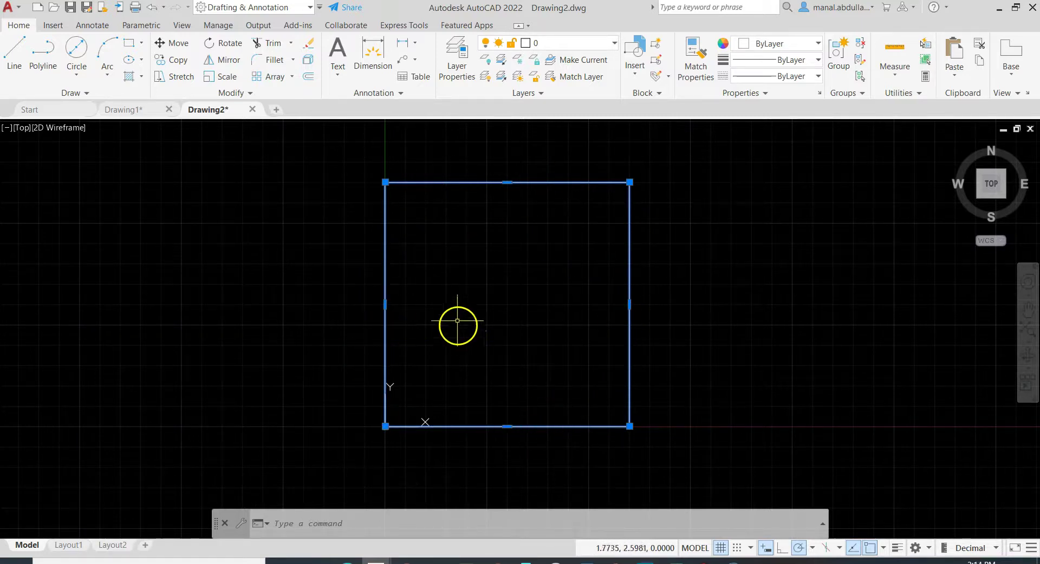
Draw a 3.5-diameter circle at the square's geometric centre, then return to Drawing1
key(Escape)
click(71, 72)
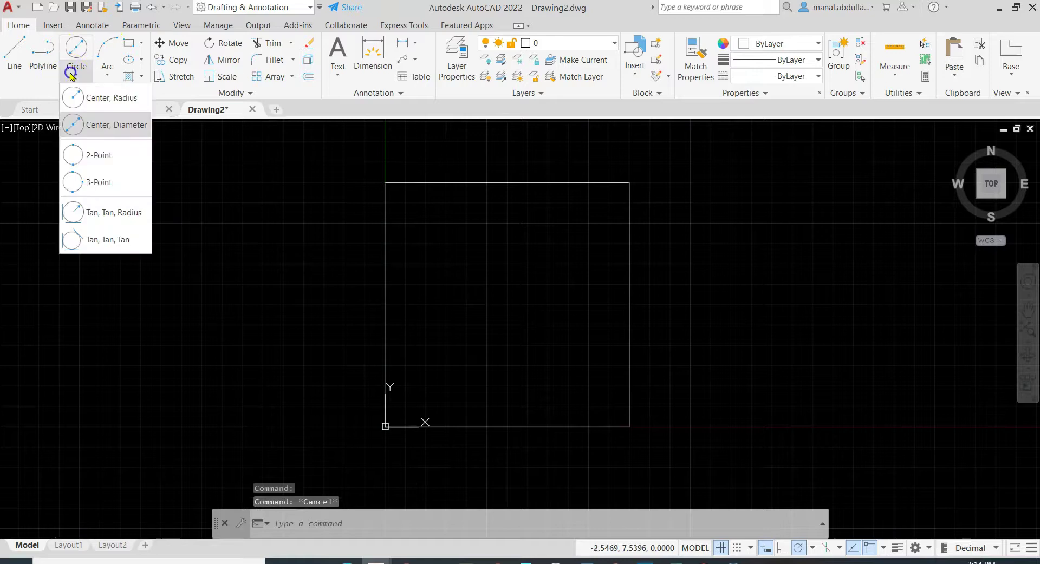
click(112, 125)
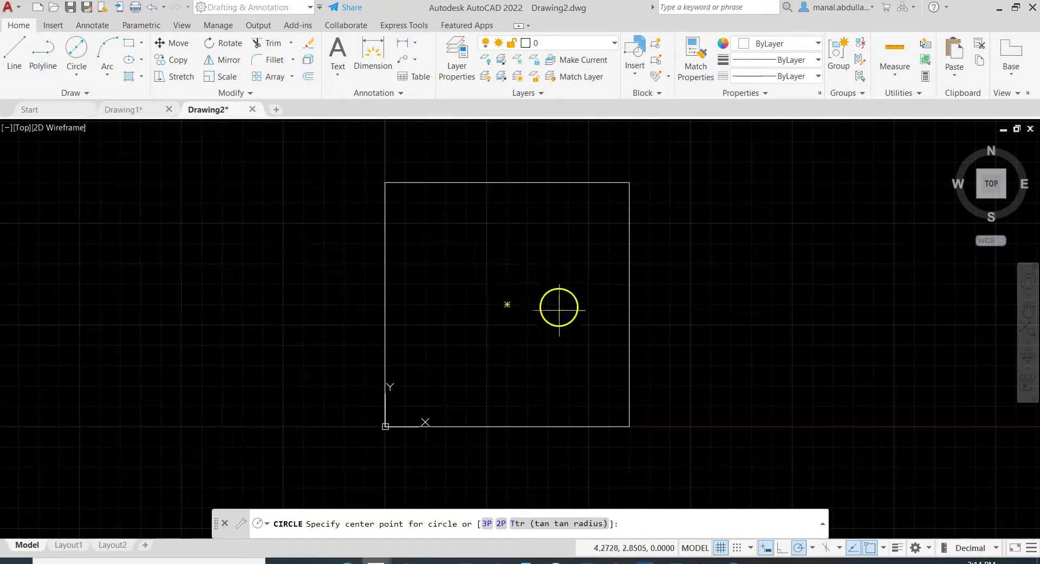
click(882, 549)
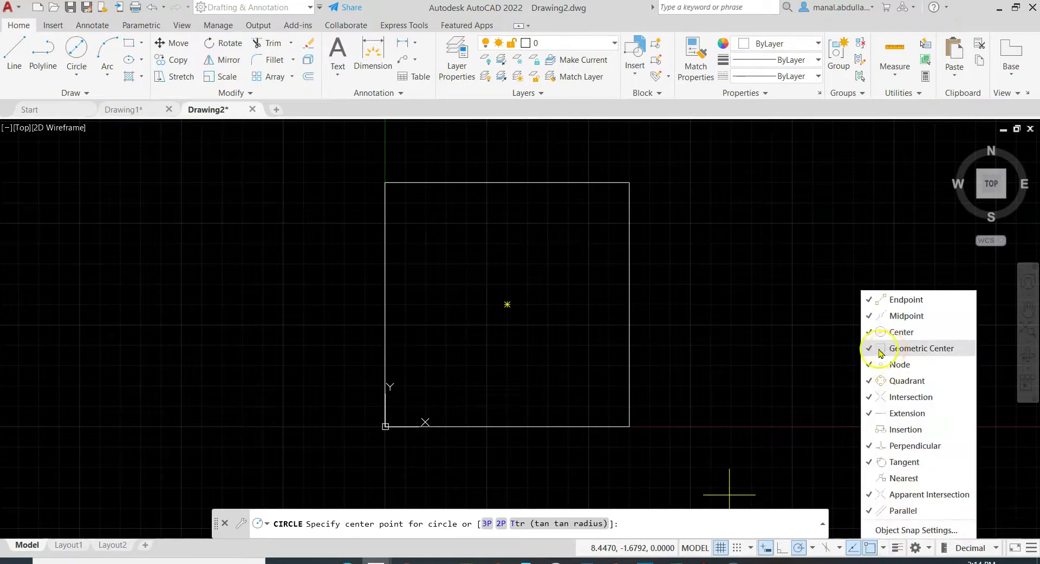
click(524, 304)
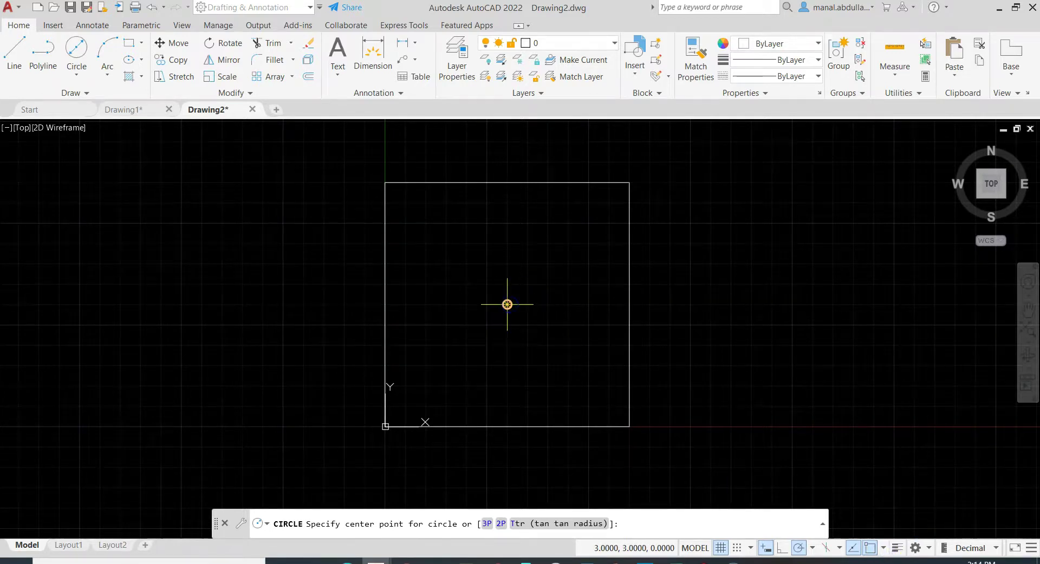
click(507, 305)
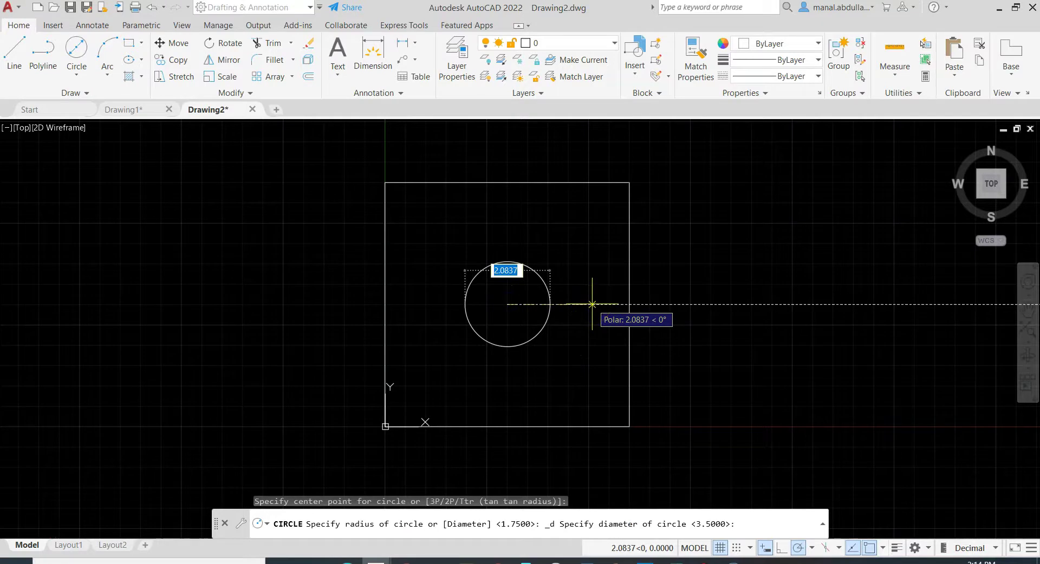
text(3.5)
key(Return)
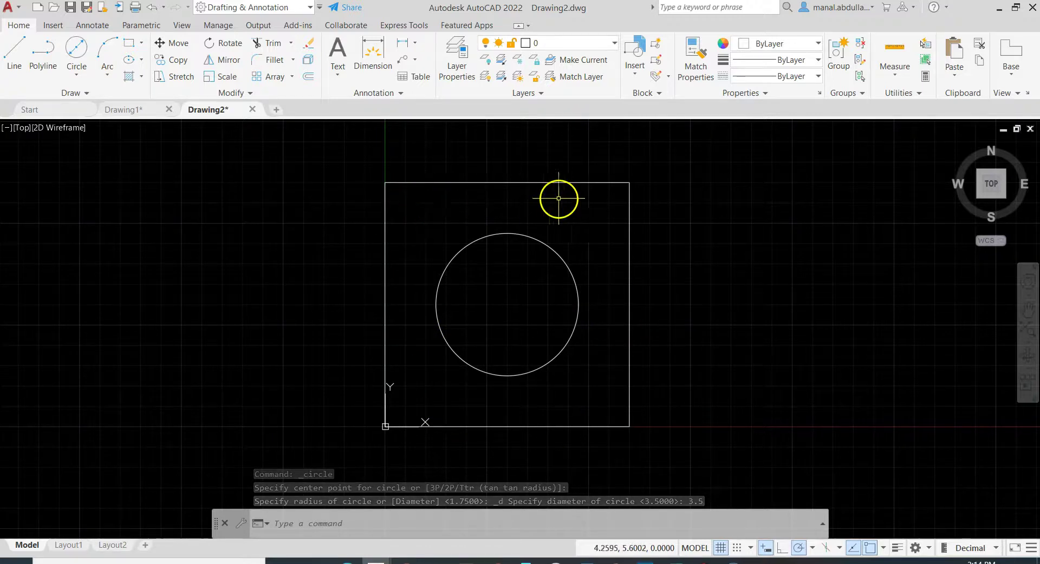
click(121, 109)
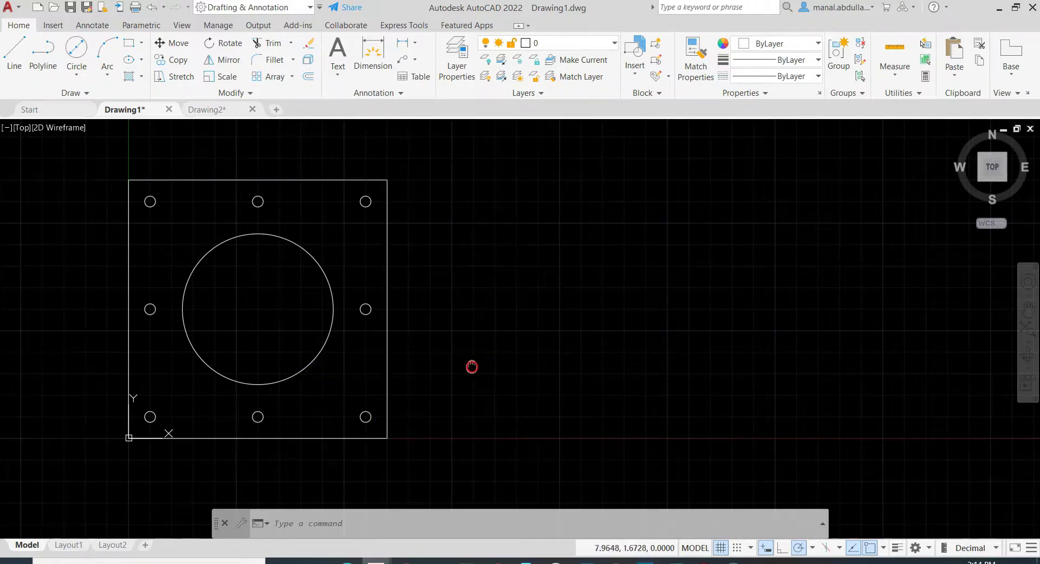
mouse_move(472, 366)
middle_down()
mouse_move(699, 360)
mouse_move(830, 379)
middle_up()
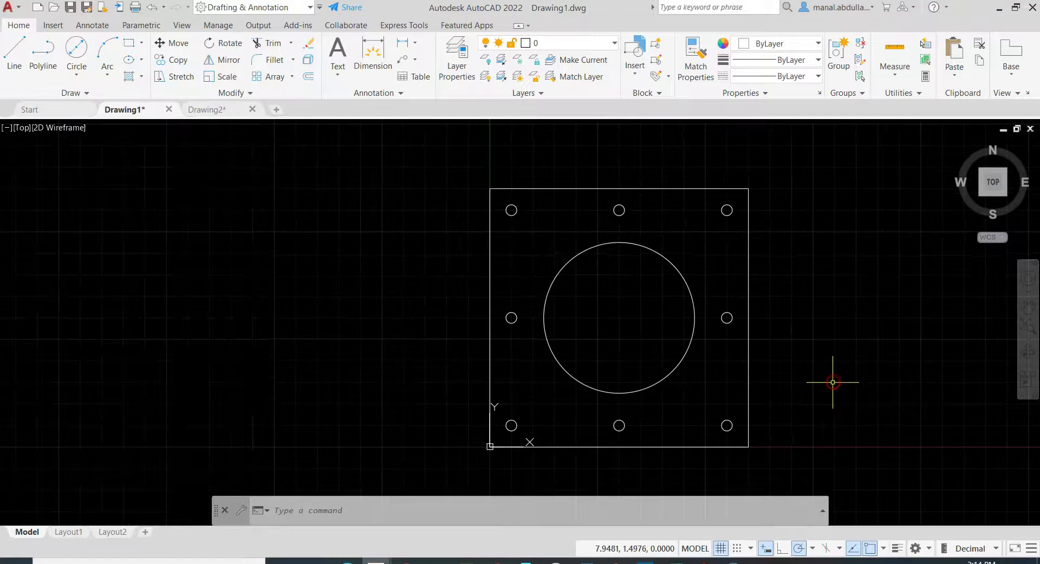